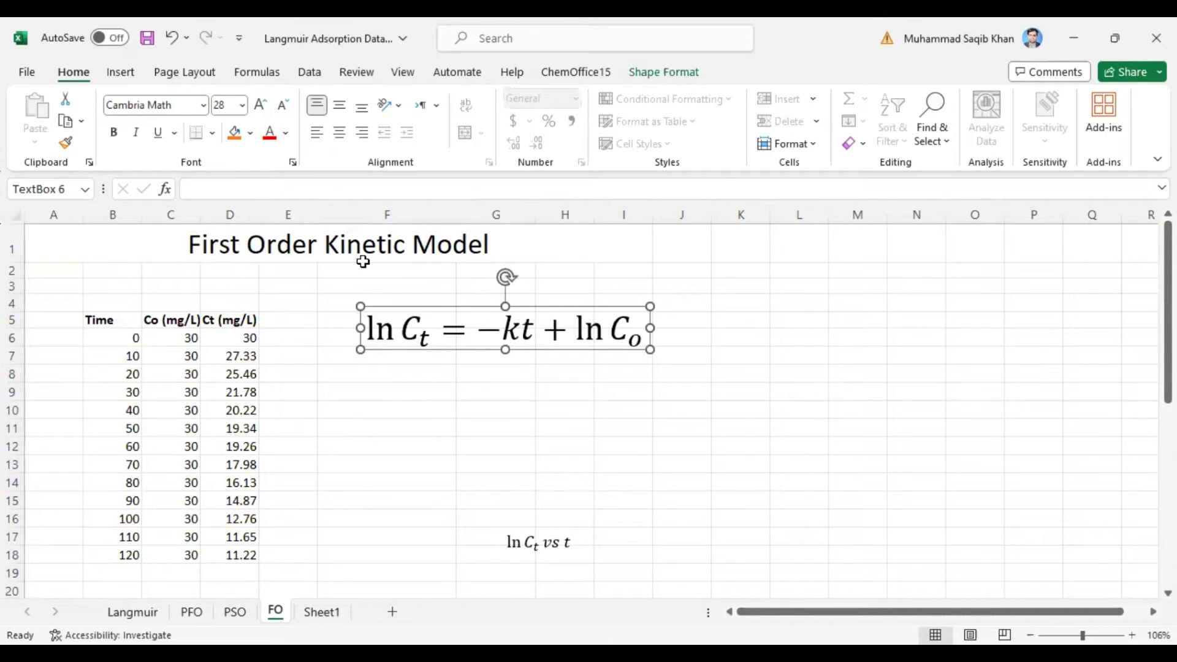
left_click(445, 247)
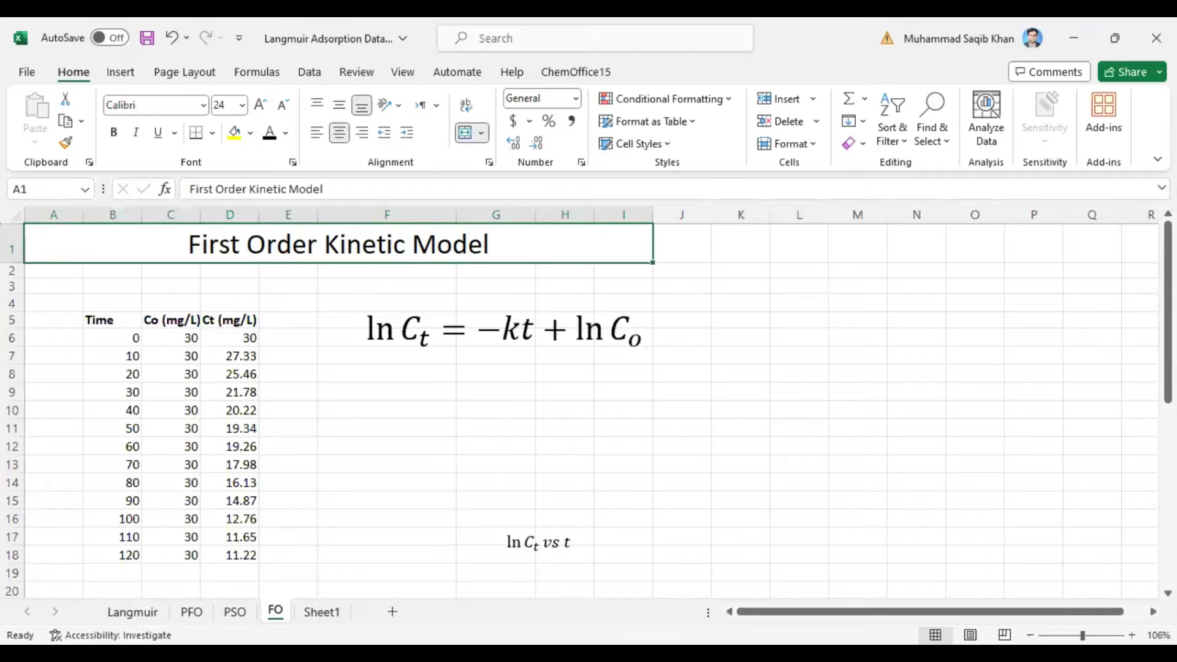
key("alt+Tab")
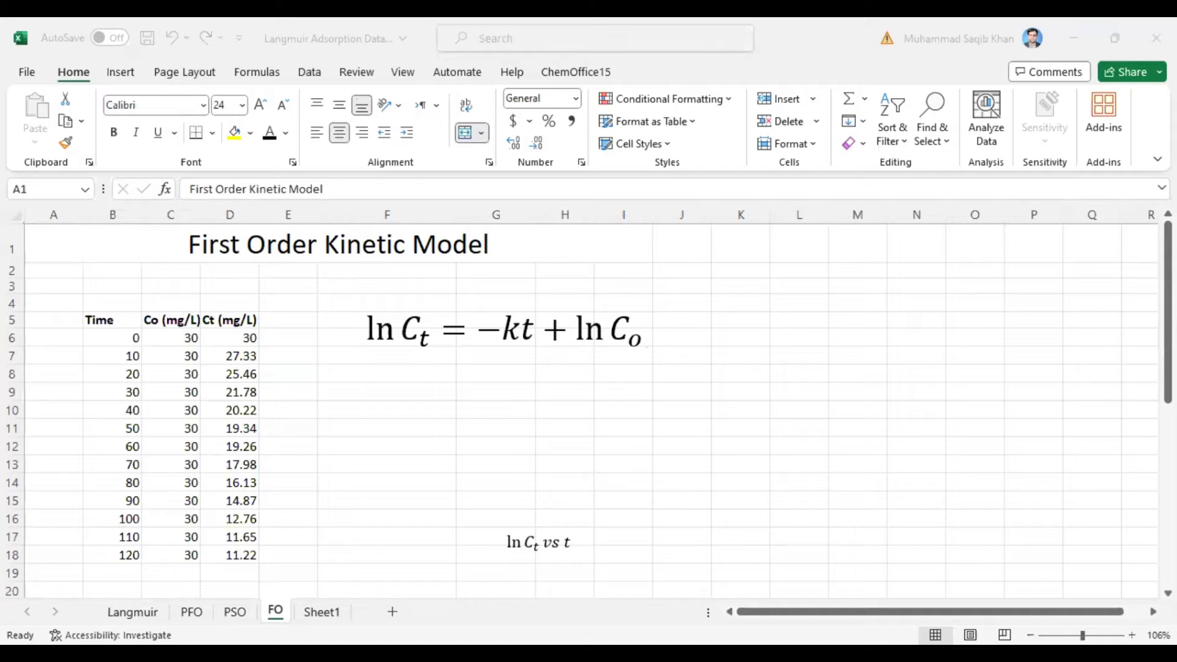
key("alt+Tab")
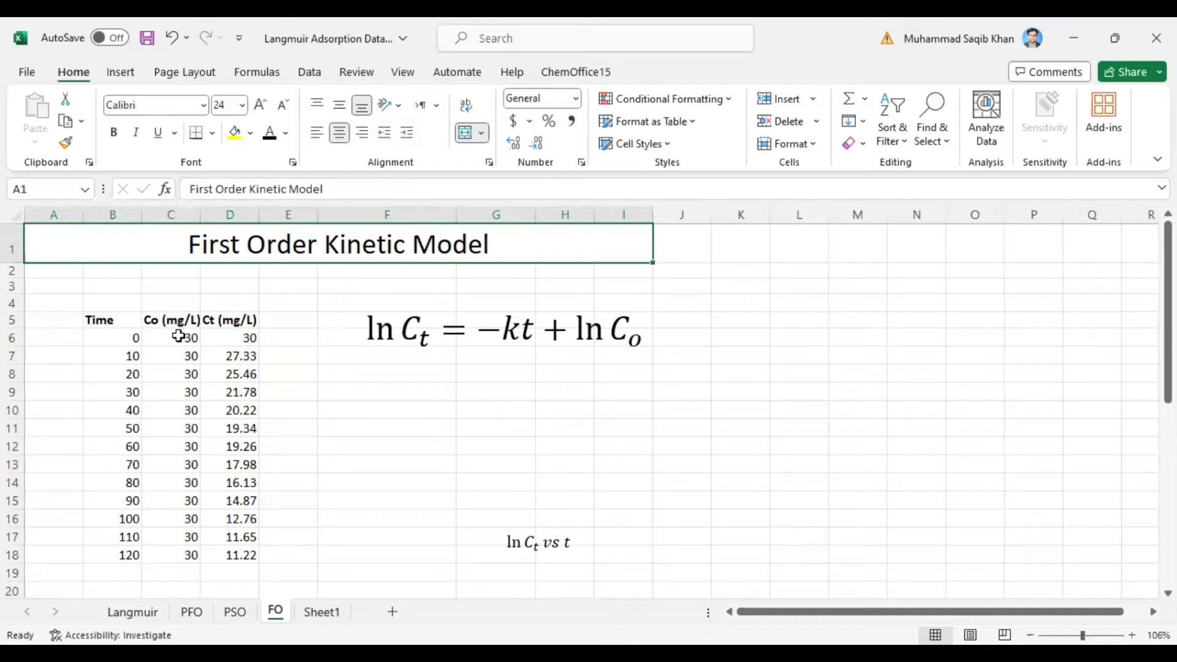
left_click(377, 338)
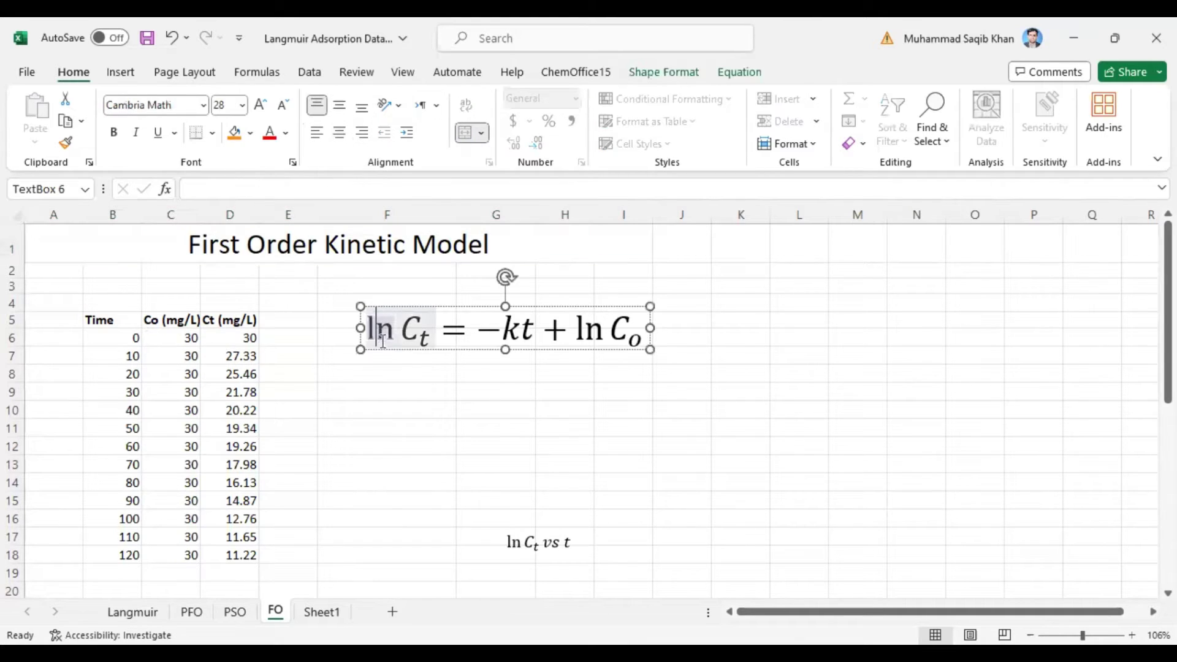
left_click(384, 348)
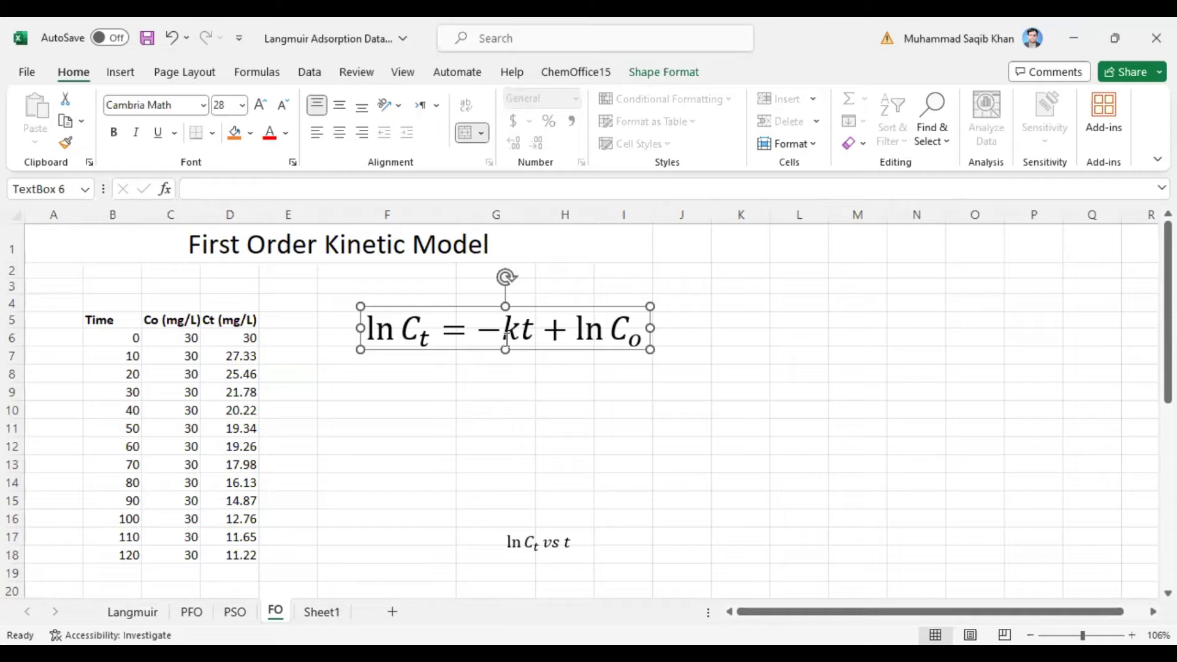
Move the "ln Ct vs t" text box directly beneath the rate equation and enlarge its font to 32
left_click(524, 545)
left_click_drag(520, 533, 473, 393)
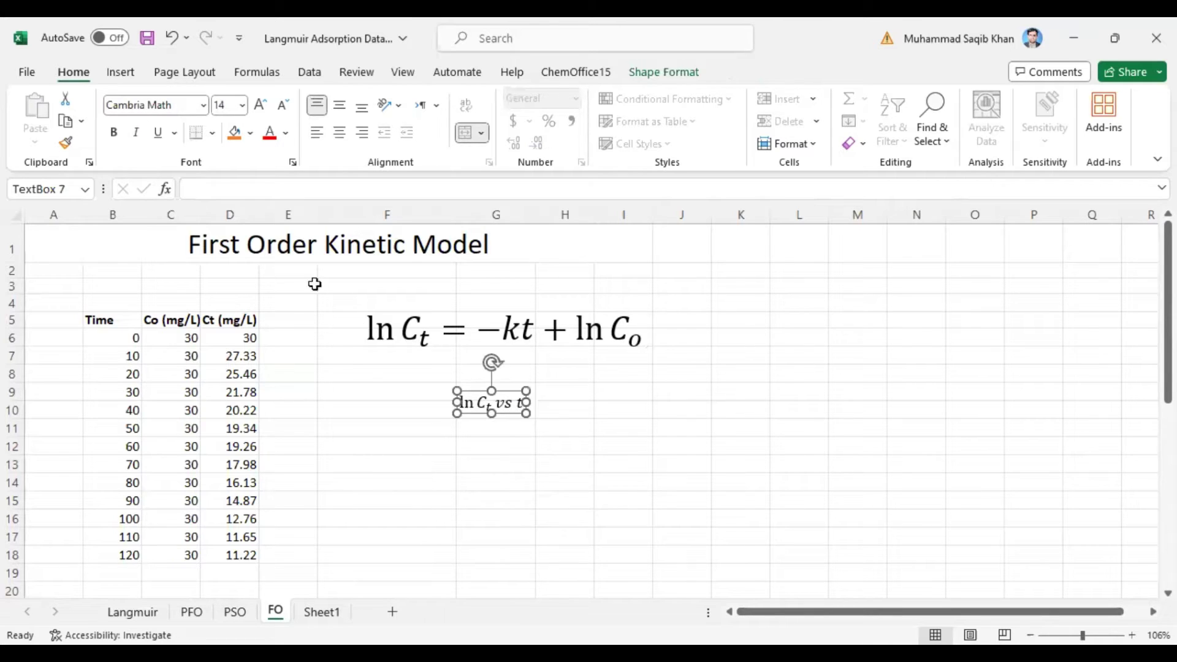
key("ctrl+shift+period")
key("ctrl+shift+period")
key("ctrl+shift+period")
key("ctrl+shift+period")
key("ctrl+shift+period")
key("ctrl+shift+period")
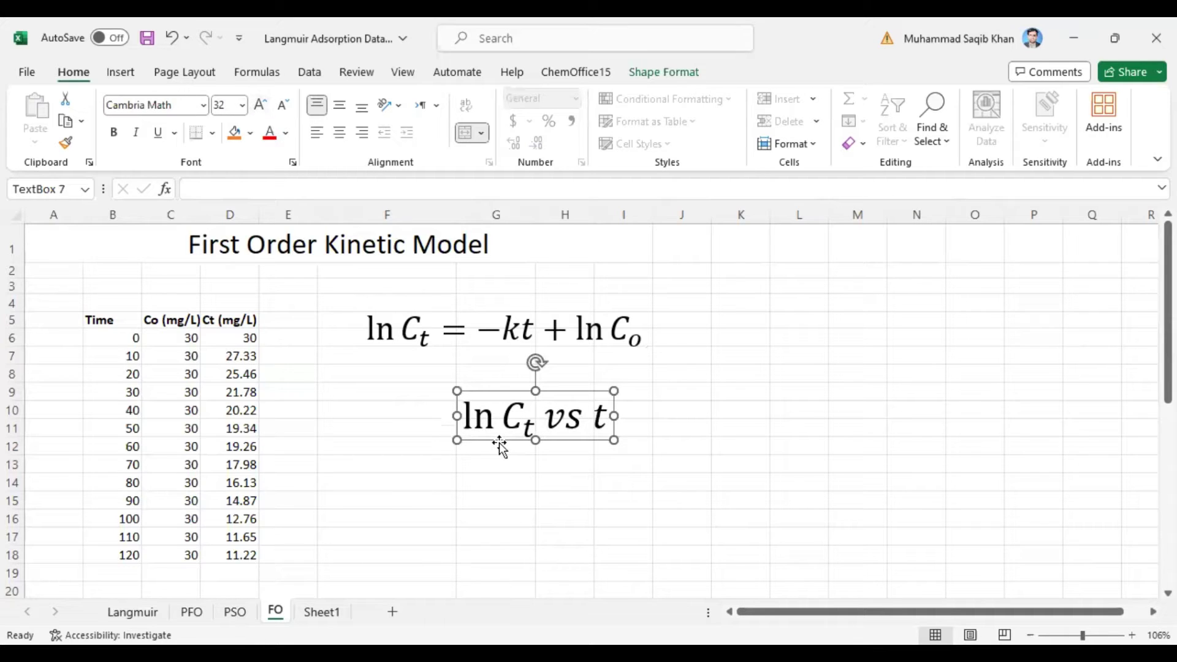
left_click(432, 444)
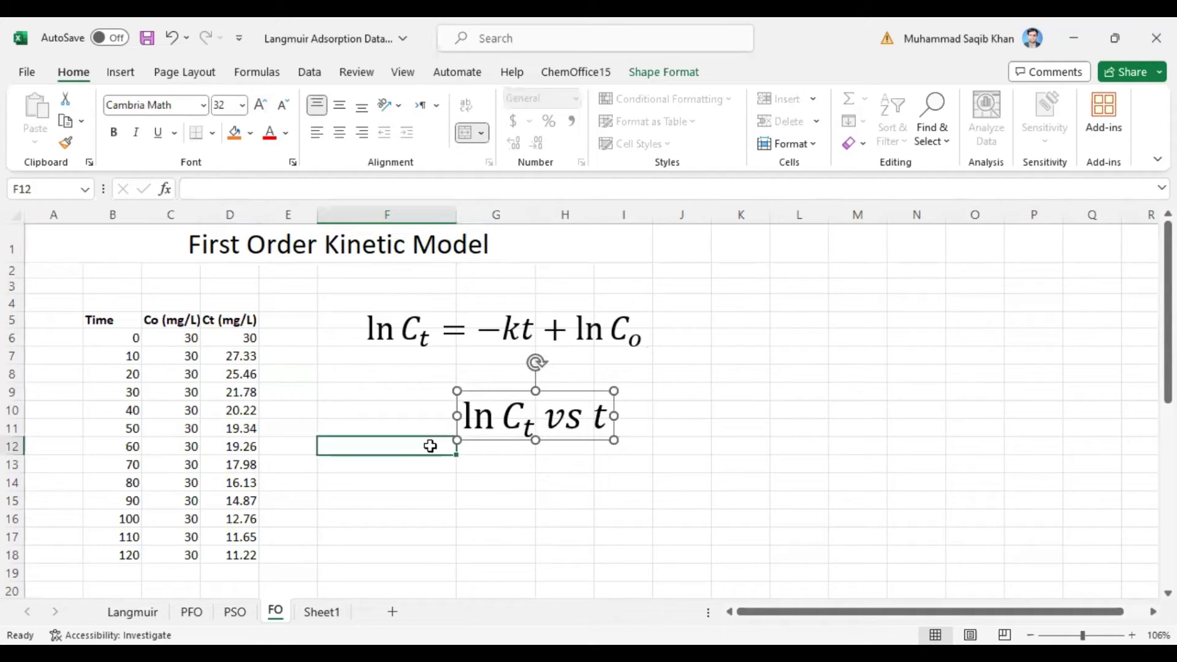
Shift the "ln Ct vs t" text box and the first-order equation rightwards so both start in column G
left_click(481, 425)
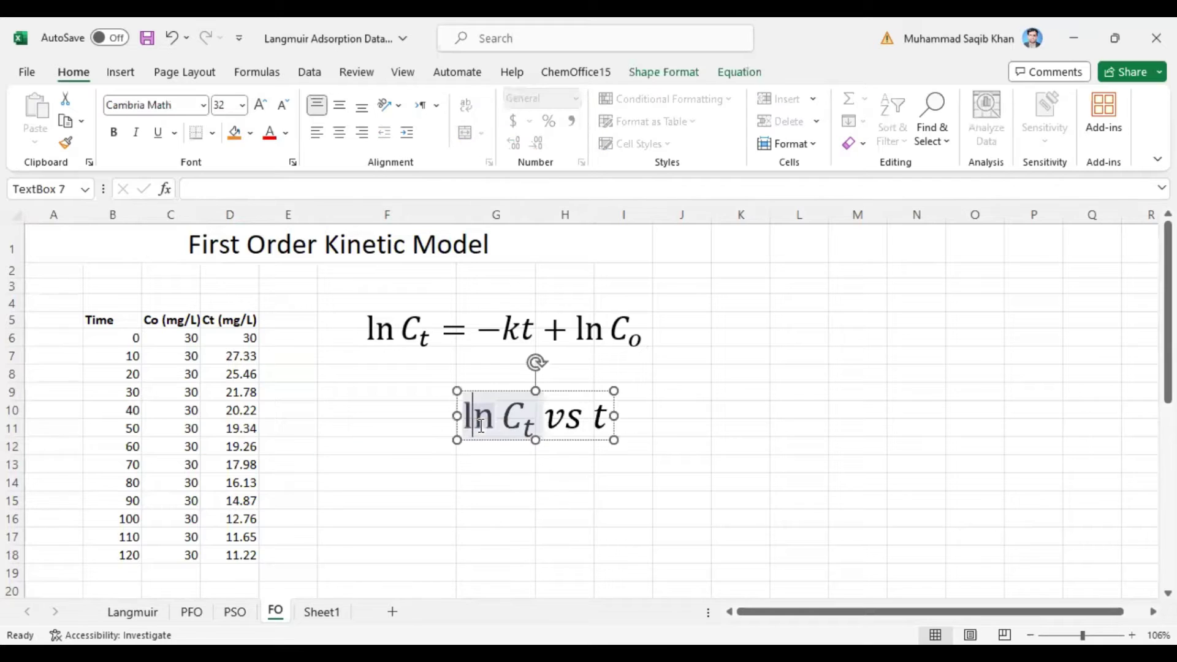
left_click(568, 442)
left_click_drag(569, 442, 635, 443)
left_click(436, 338)
left_click_drag(441, 348, 613, 372)
Add the column header "ln Ct" in cell E5, beside Ct (mg/L)
left_click(300, 320)
type("ln Ct")
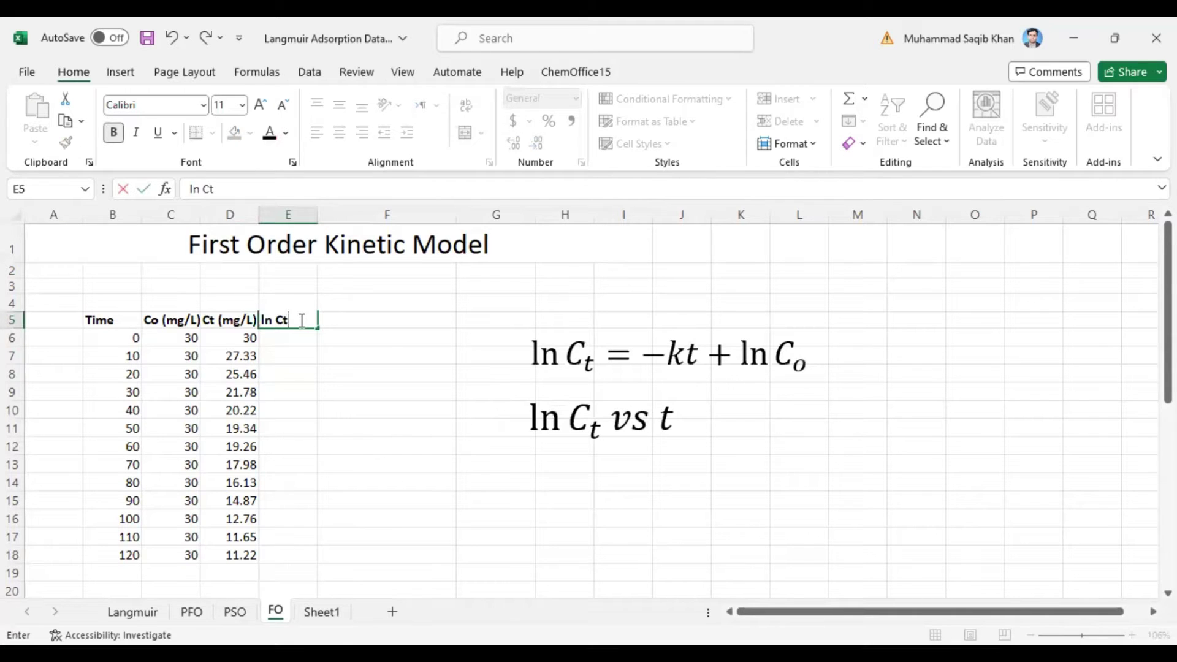
key("Return")
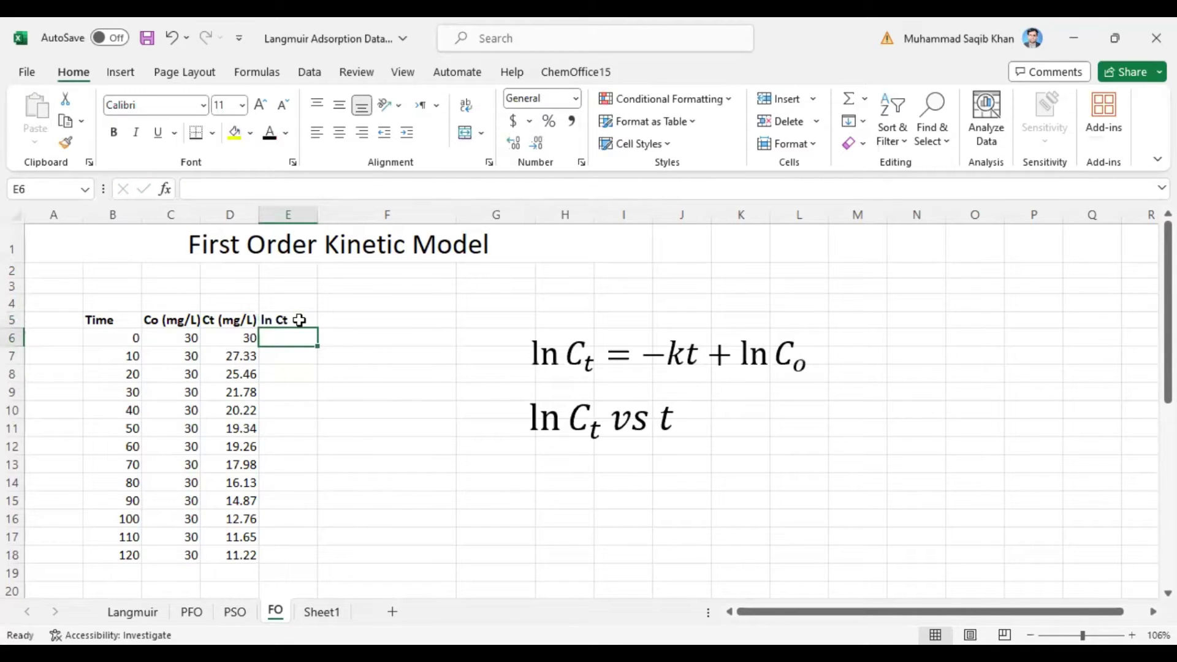
Calculate the natural logarithm of Ct with =LN(D6) in E6 and fill the formula through E18
type("=")
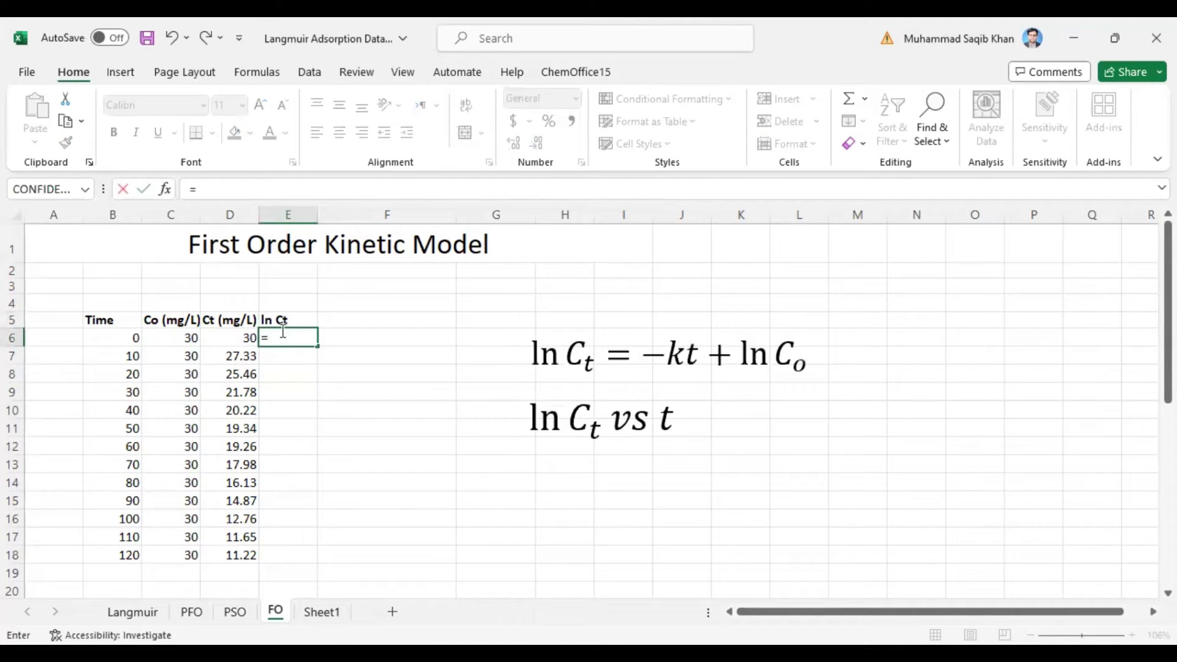
type("ln")
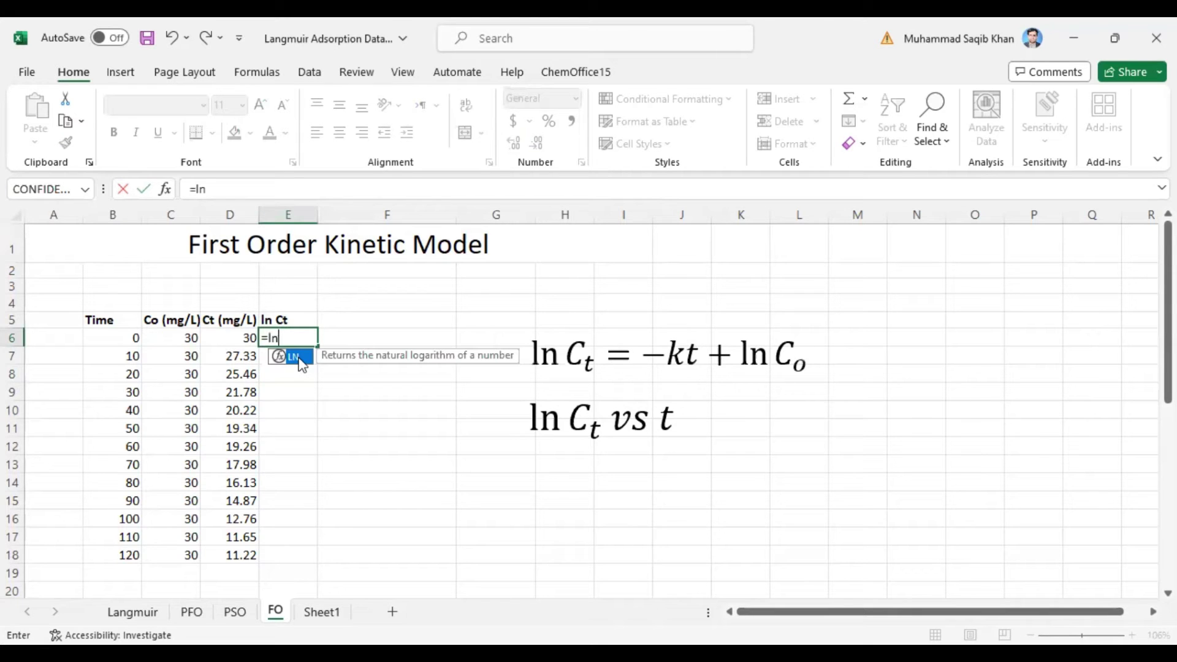
key("Tab")
left_click(233, 338)
type(")")
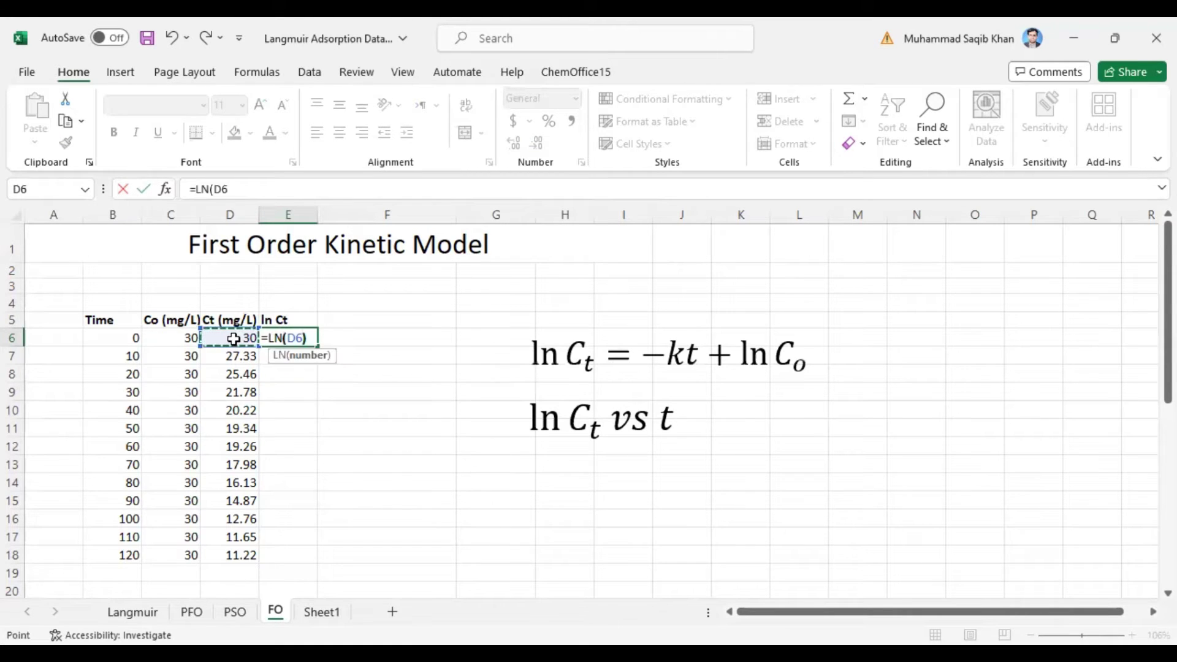
key("Return")
left_click(305, 336)
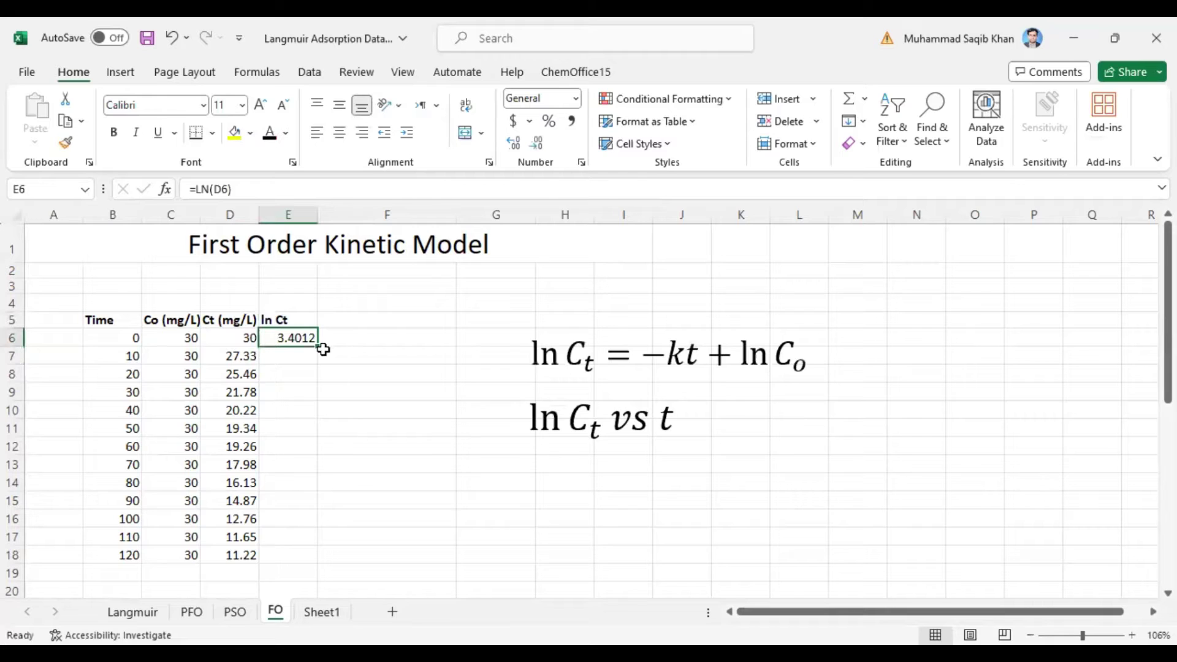
left_click_drag(319, 349, 315, 561)
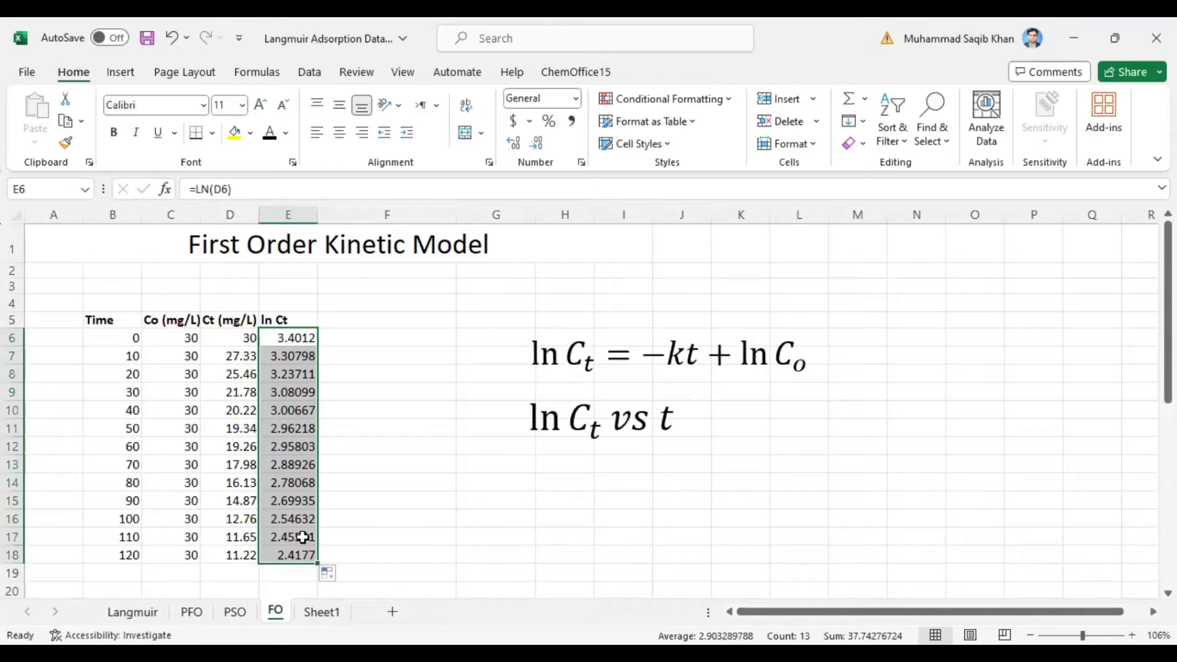
Copy the ln Ct column with its header, E5:E18, and paste it as values at D21 in the lower table
left_click_drag(281, 319, 293, 552)
key("ctrl+c")
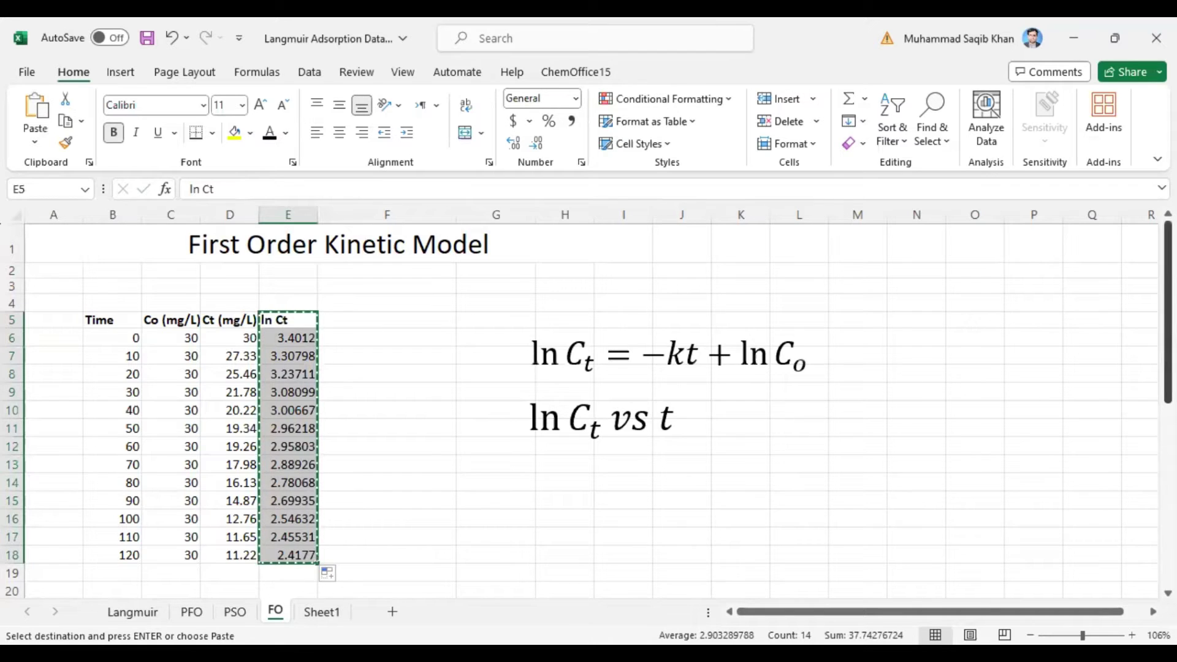
scroll(951, 339, "down", 5)
left_click(247, 303)
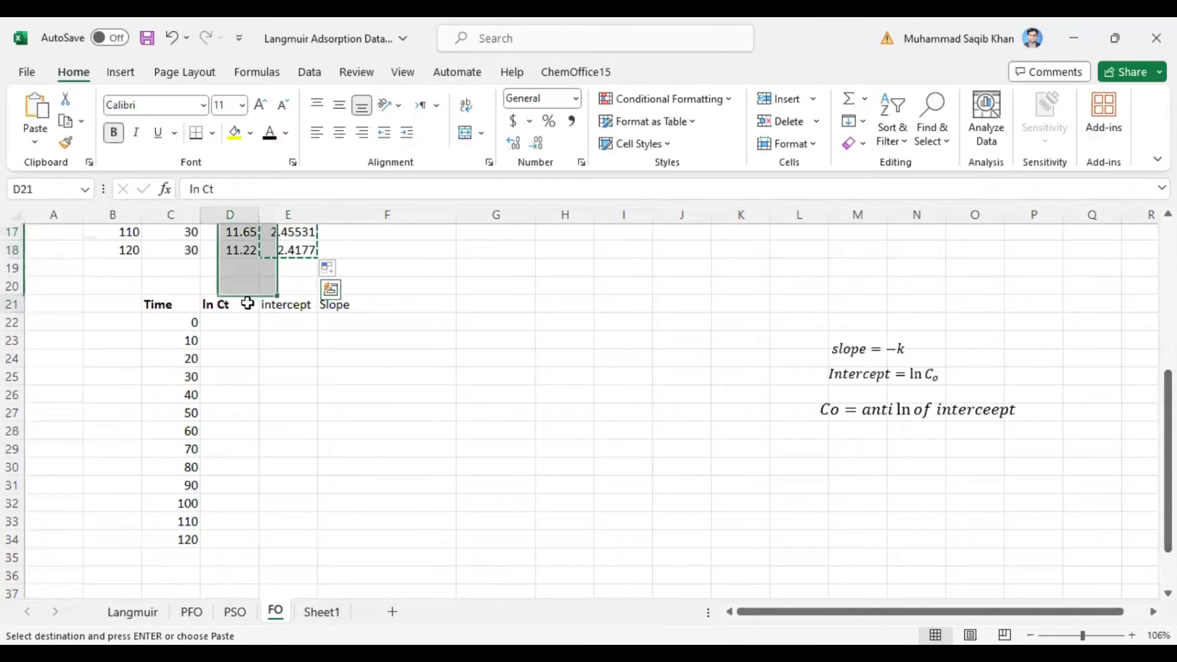
right_click(247, 303)
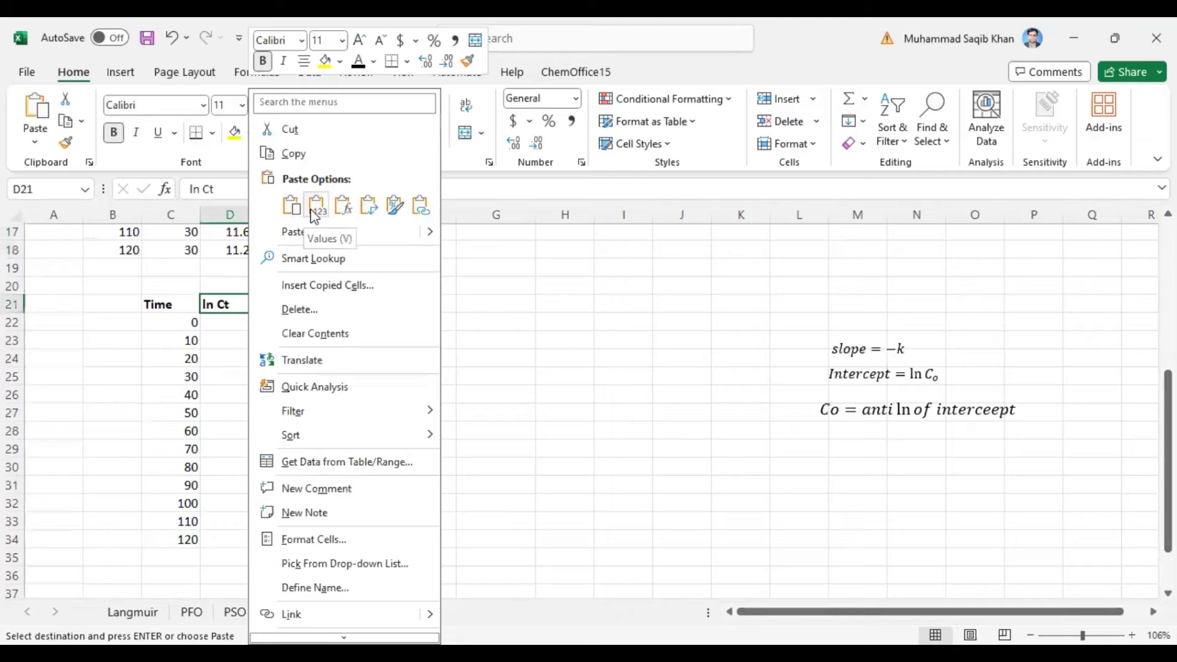
Copy the Time and ln Ct data in C21:D34, then switch to OriginPro and maximize the Book1 worksheet
left_click_drag(195, 303, 221, 540)
key("ctrl+c")
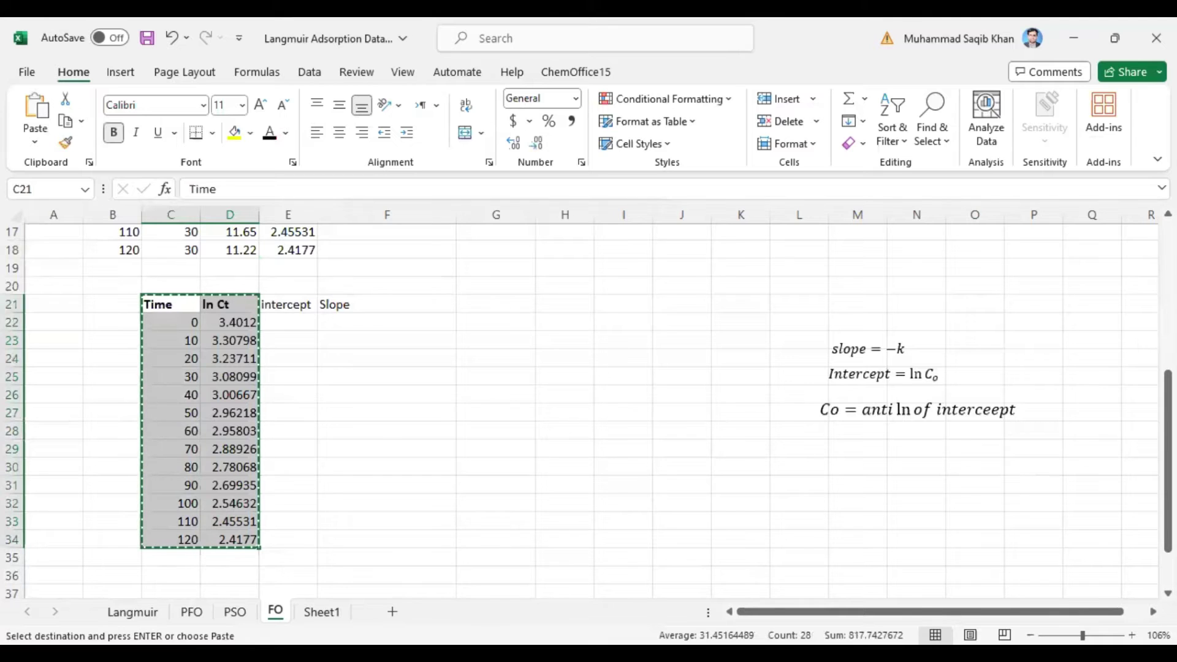
key("alt+Tab")
left_click(355, 173)
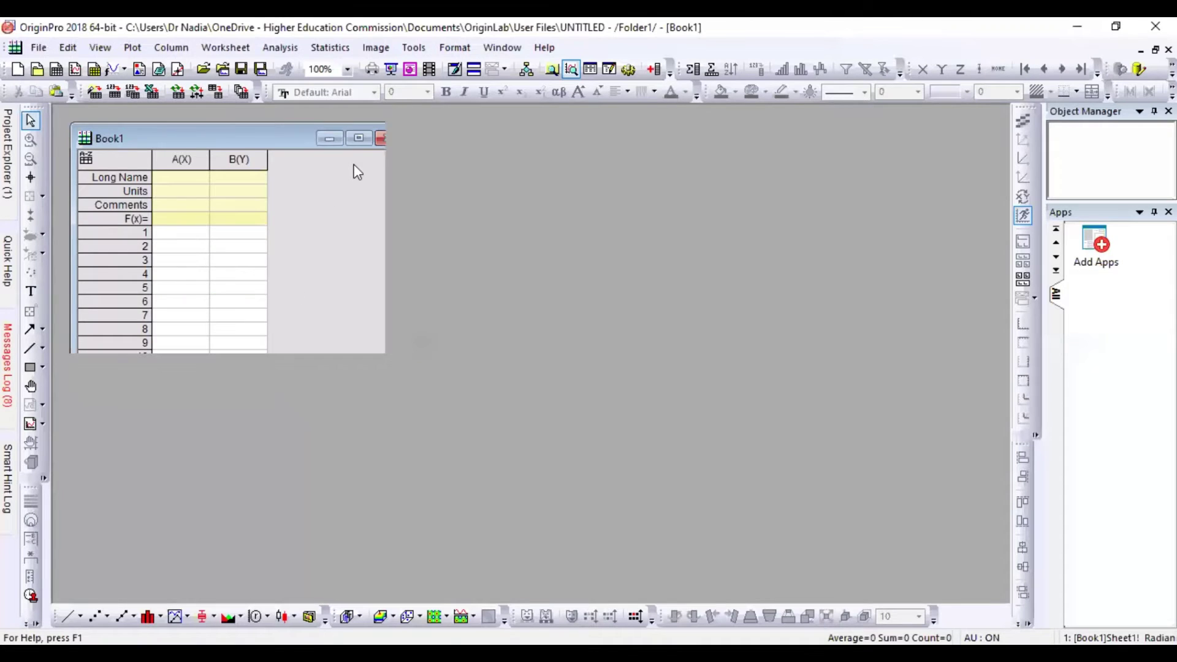
Paste the copied data into columns A(X) and B(Y) and plot both columns as a scatter graph
left_click(161, 178)
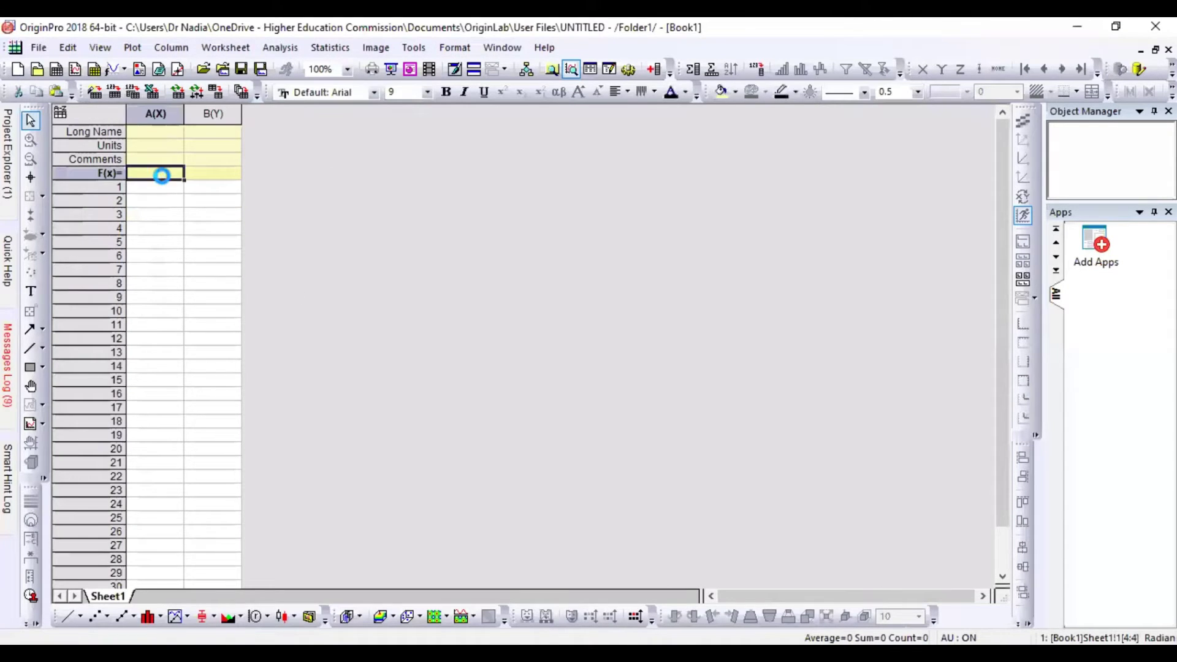
key("ctrl+v")
left_click_drag(165, 180, 213, 113)
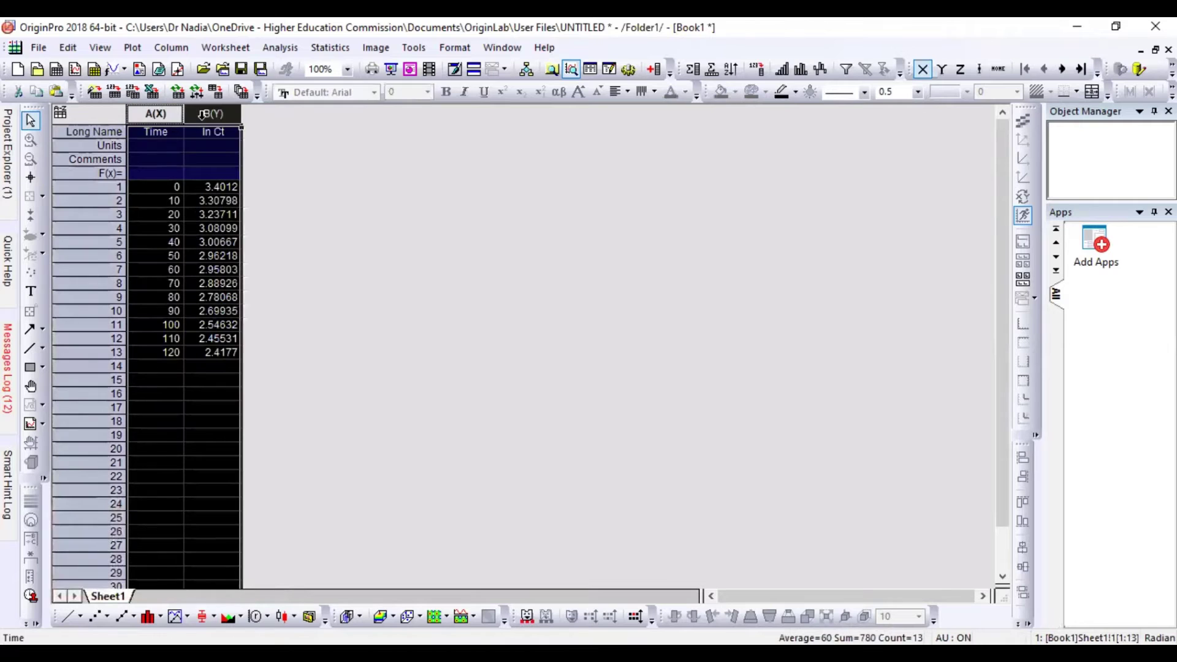
left_click(96, 616)
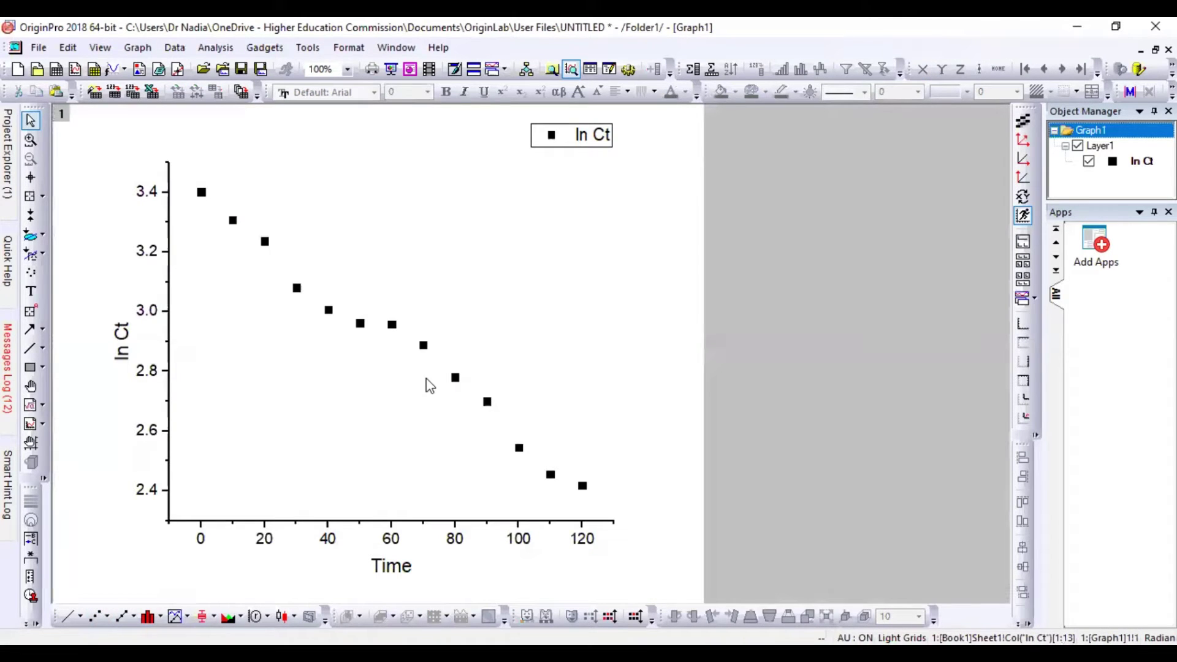
Run a Linear Fit on the ln Ct data with the default settings and switch to the report sheet
left_click(392, 326)
left_click(215, 48)
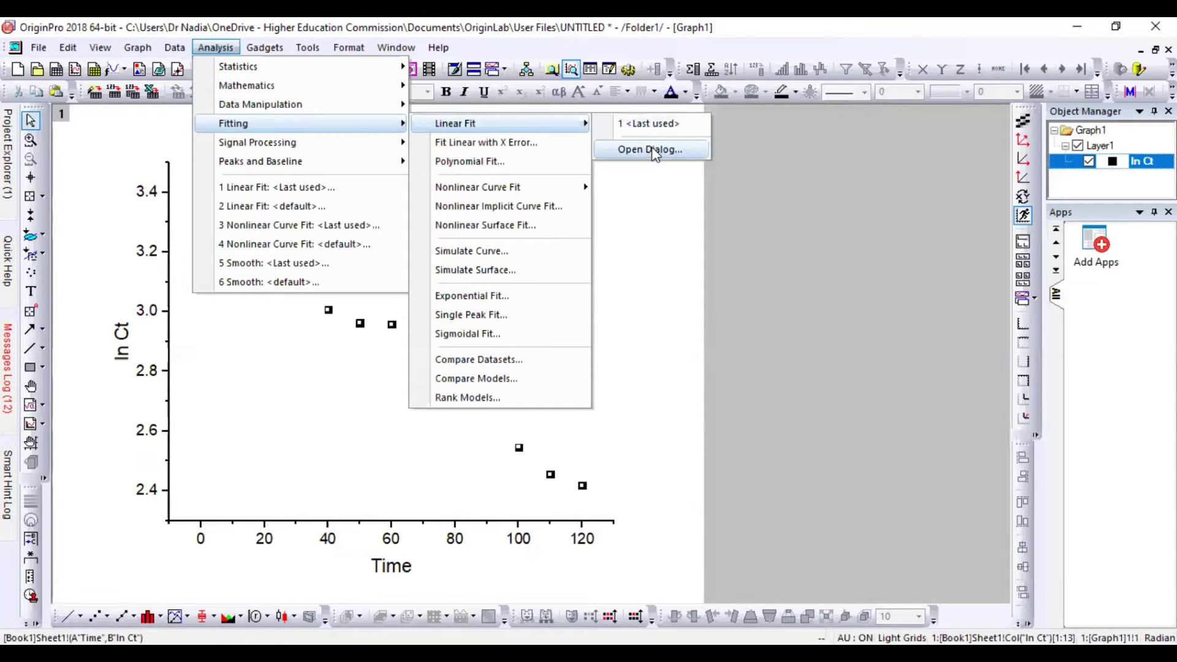
left_click(651, 150)
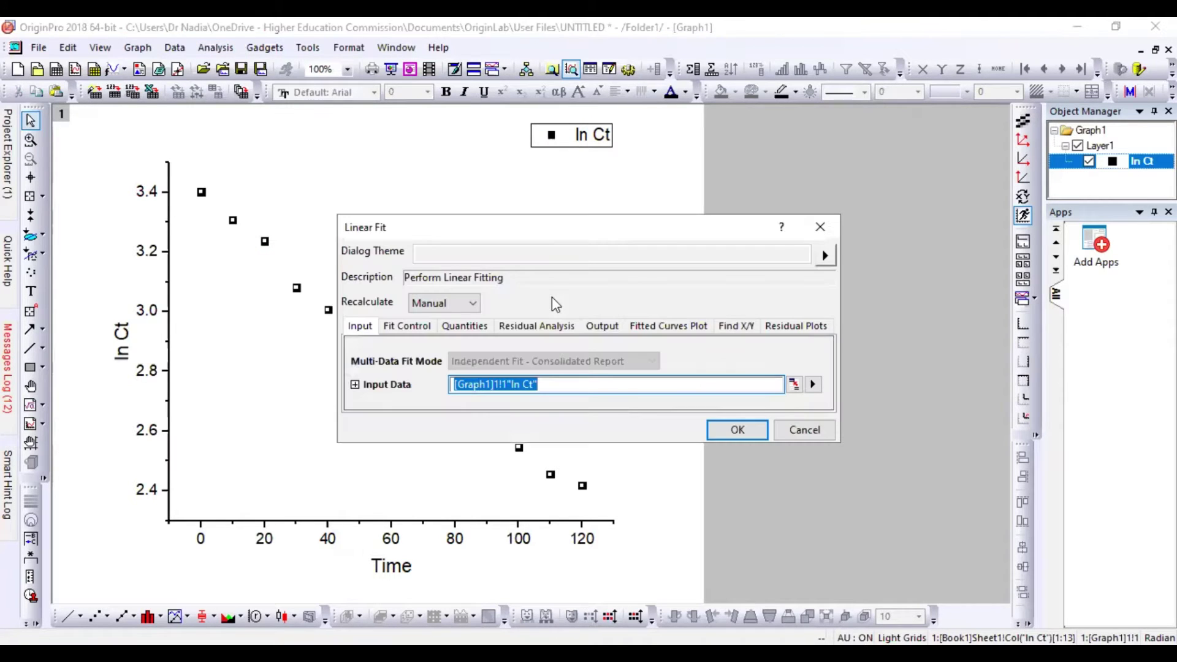
left_click(738, 431)
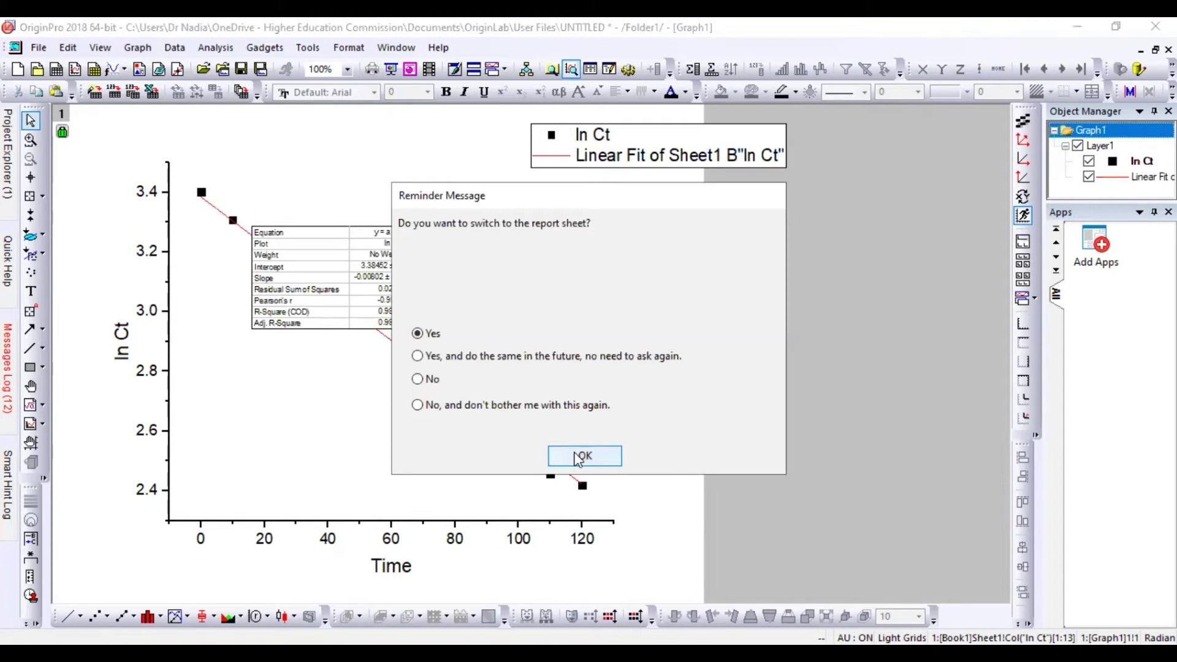
left_click(583, 456)
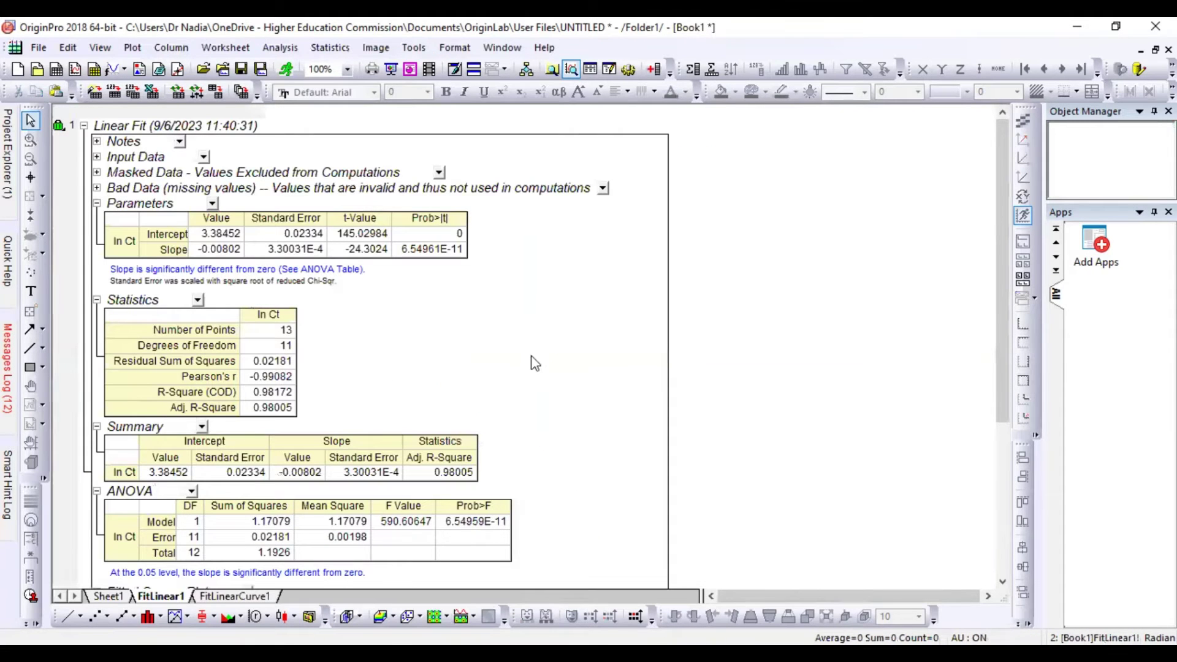
Copy the Intercept and Slope values from the Parameters table of the linear fit report
left_click(166, 235)
left_click(218, 250)
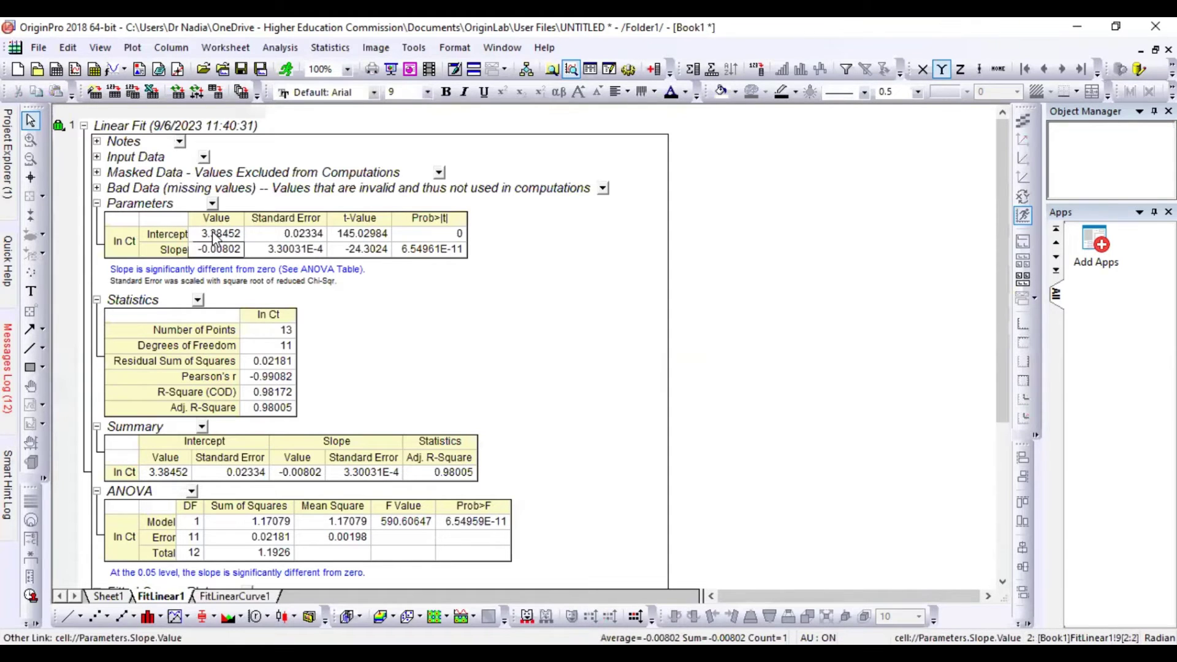
left_click_drag(218, 235, 216, 252)
right_click(214, 257)
left_click(236, 265)
Switch back to Excel, paste the fit values at E22, and move the slope value to F22 under Slope
key("alt+Tab")
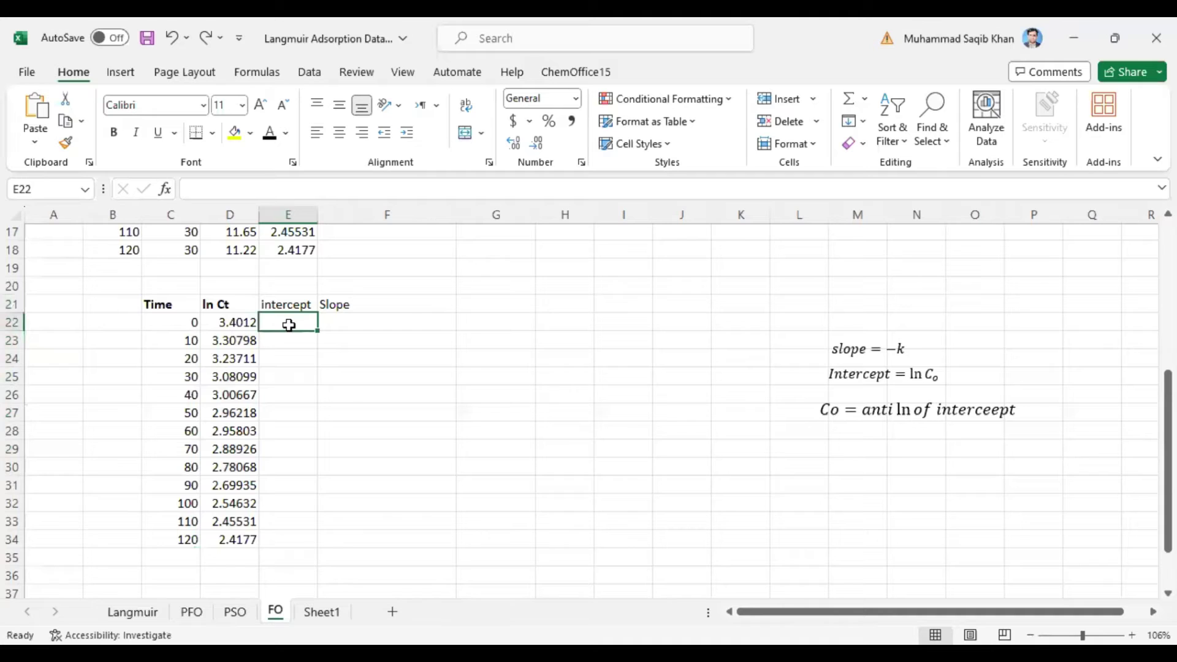
key("ctrl+v")
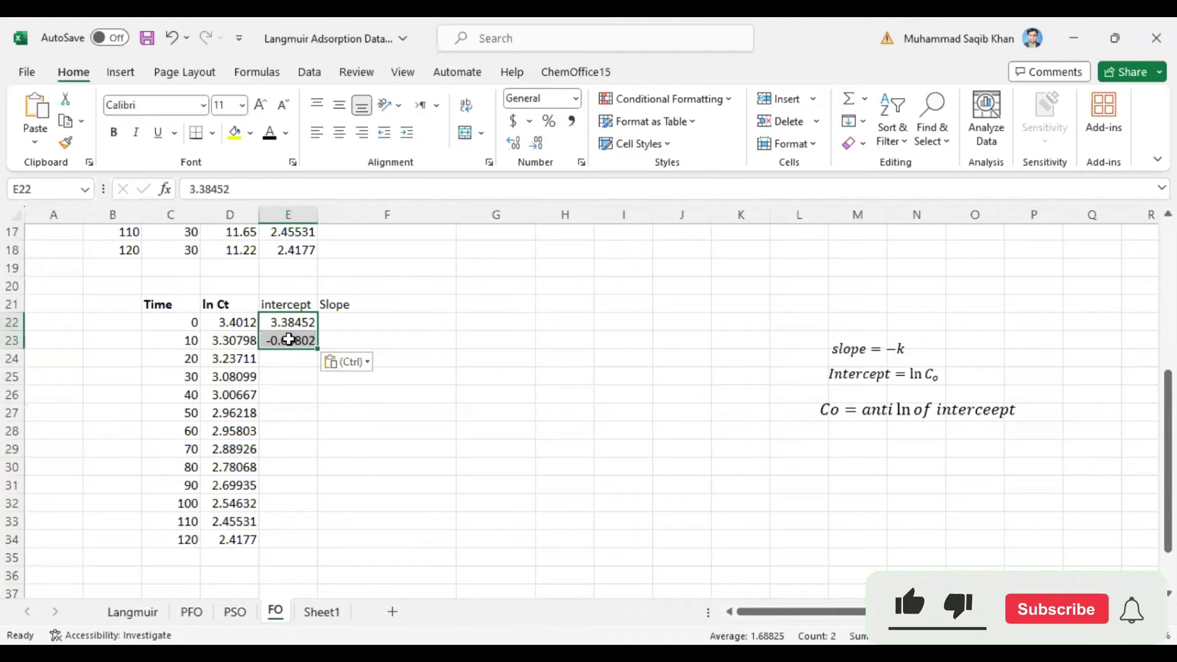
key("Down")
left_click_drag(317, 344, 389, 324)
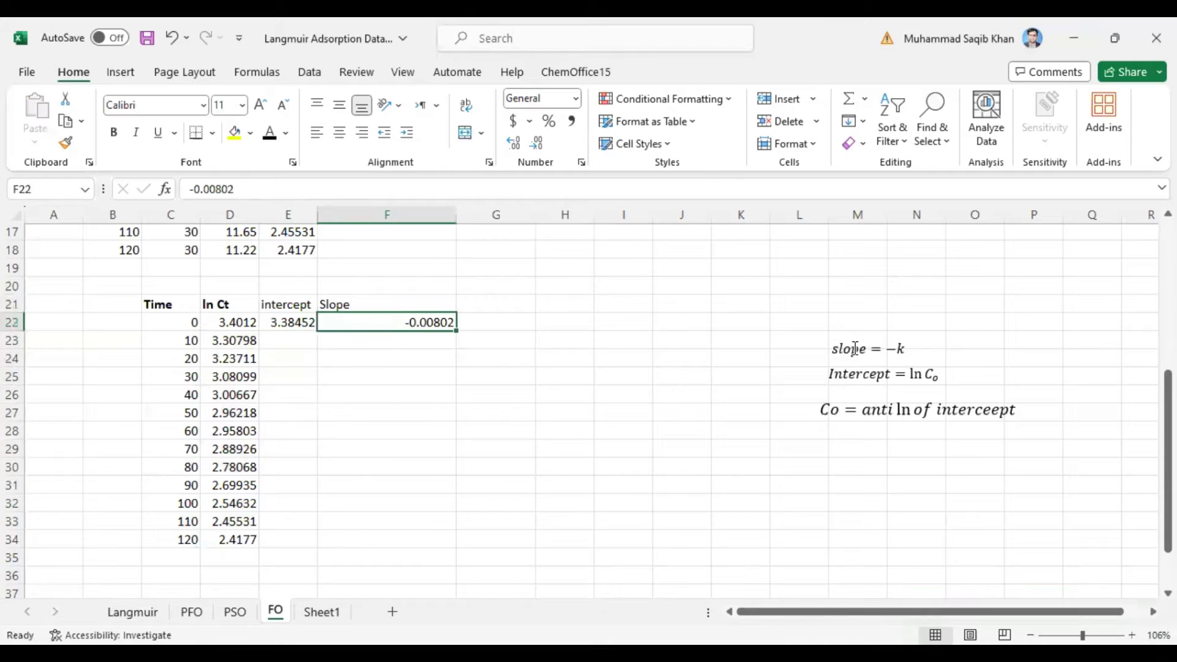
Move the "slope = −k" text box to column F around row 27 and enlarge its font to 28
left_click(848, 357)
left_click_drag(848, 359, 342, 424)
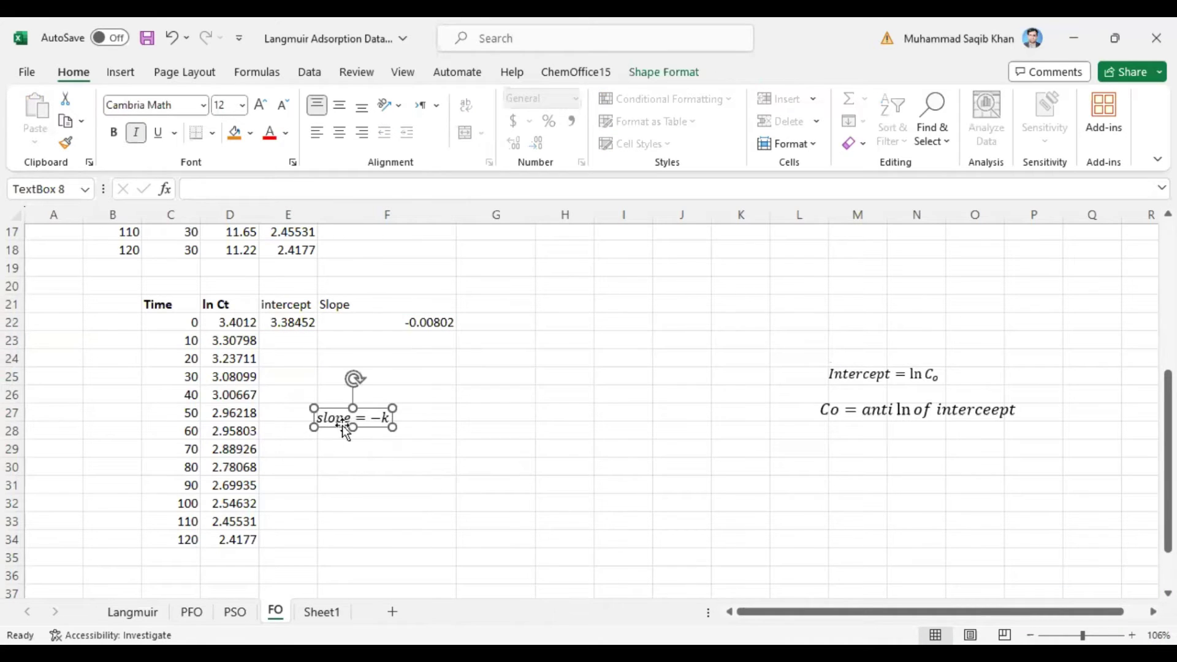
left_click(260, 104)
left_click(261, 104)
left_click(261, 104)
left_click(261, 104)
left_click(260, 104)
left_click(260, 105)
left_click(261, 104)
left_click(260, 104)
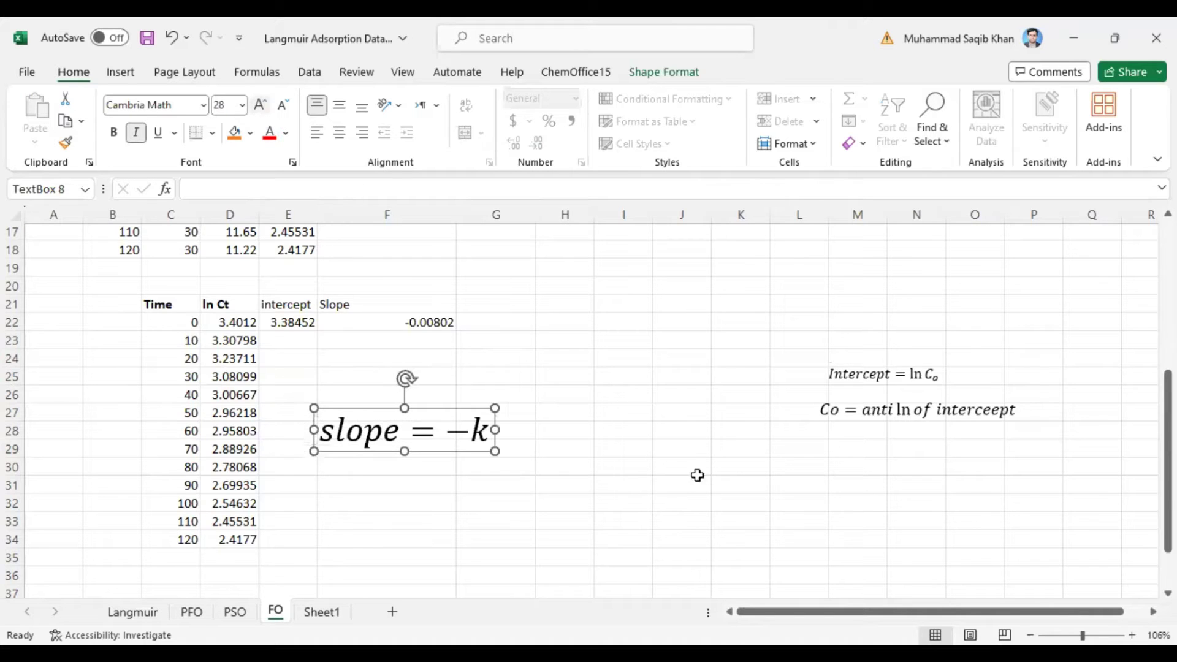
left_click_drag(1168, 461, 1168, 318)
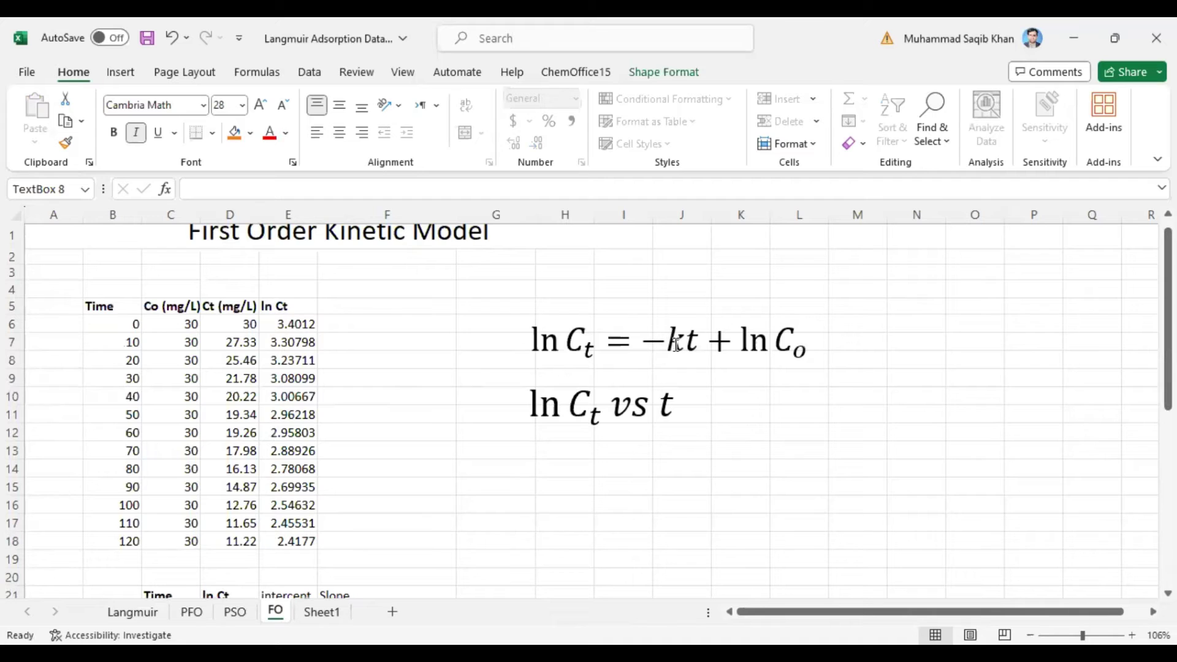
Label cell G21 as "k" beside the Slope heading
left_click_drag(1167, 318, 1168, 477)
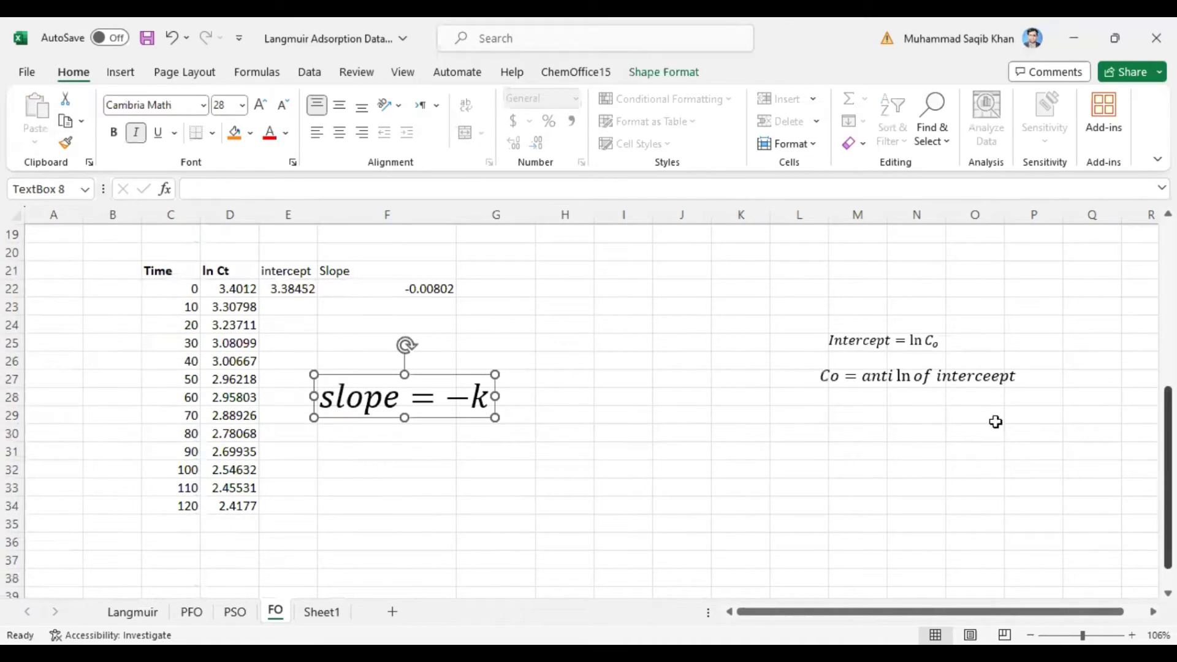
left_click(492, 273)
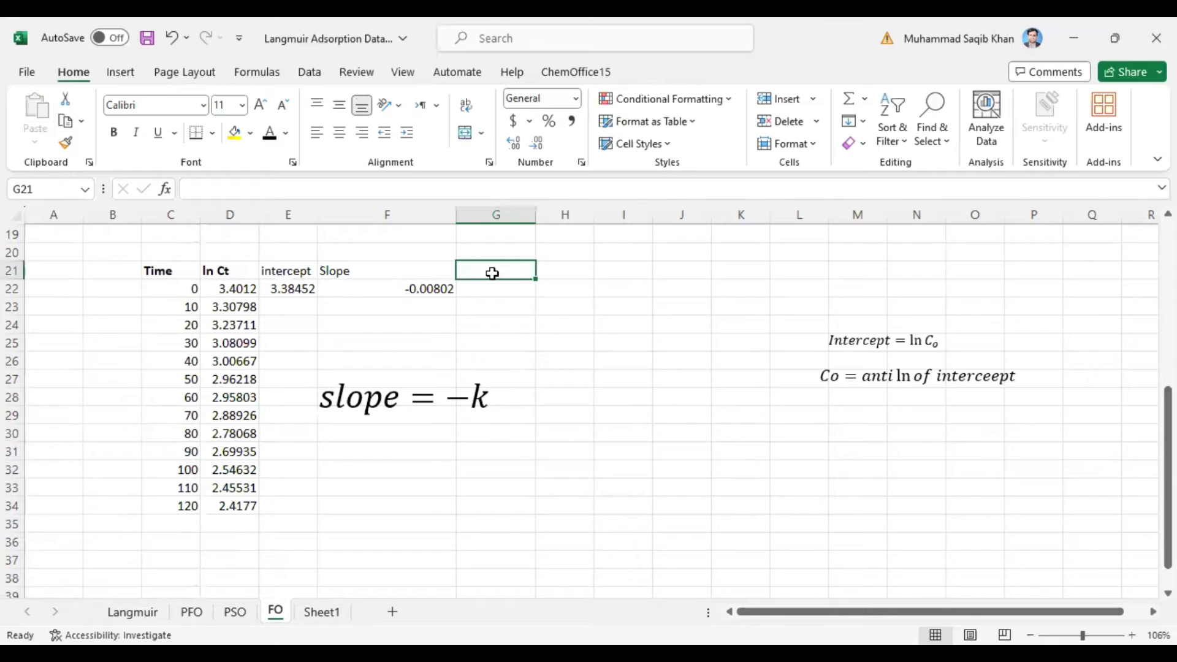
type("K")
key("Return")
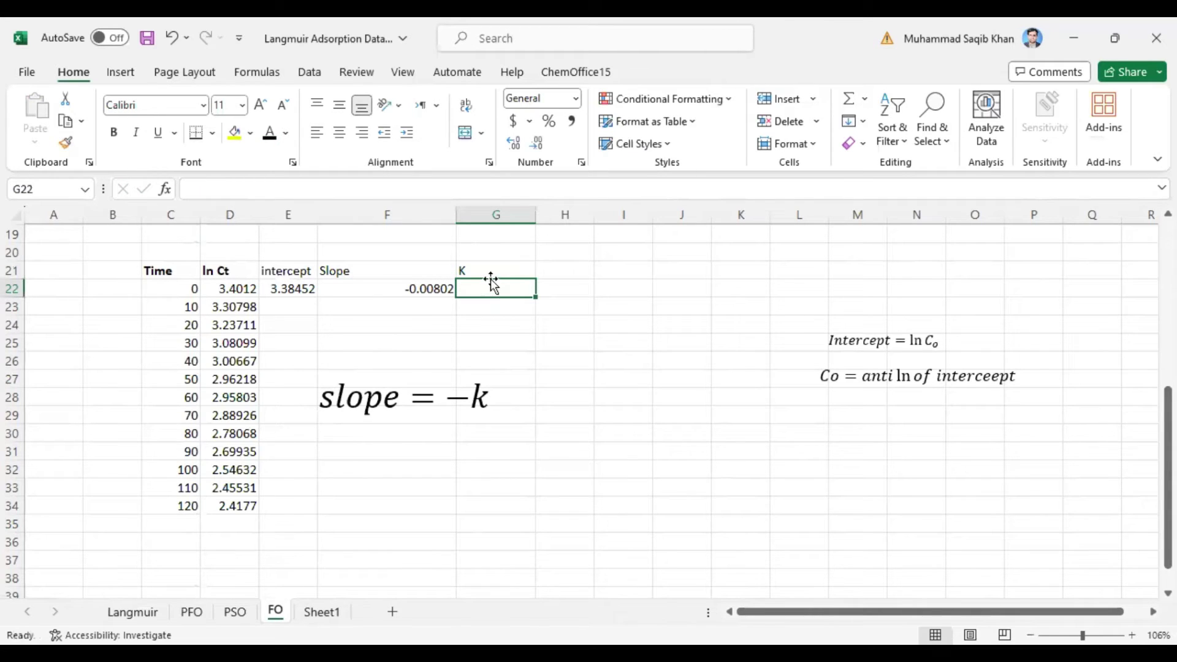
left_click(491, 270)
type("k")
key("Return")
Calculate k in G22 as the negative of the slope in F22, accepting the correction to =-F22
type("=")
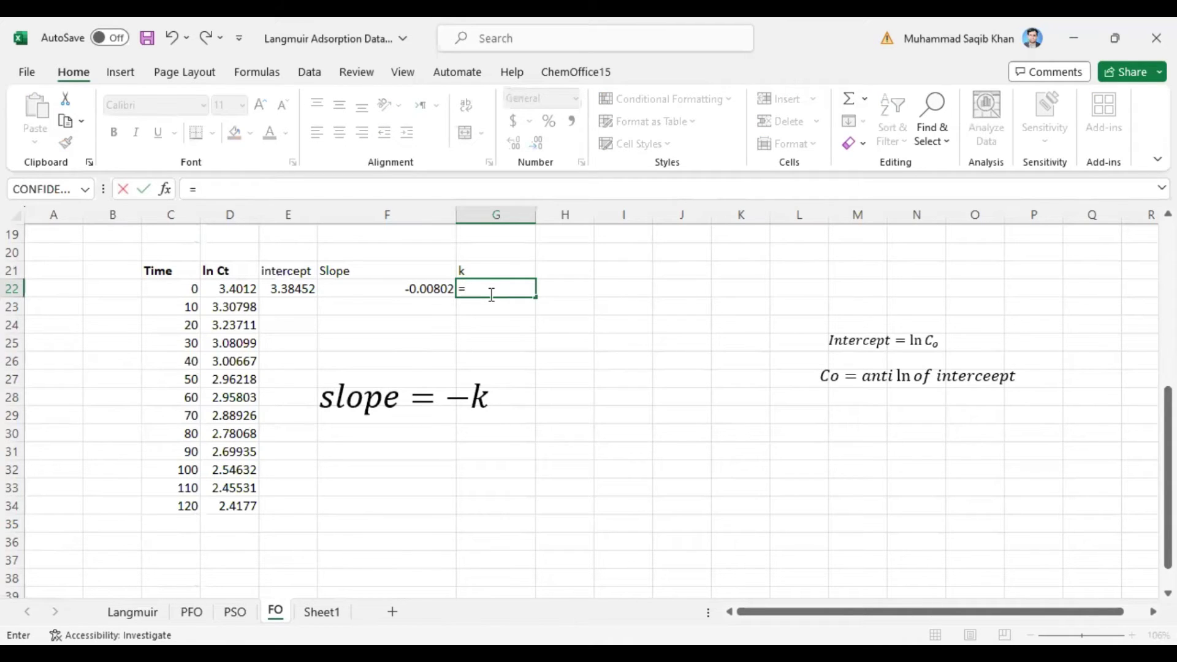
type("-*")
left_click(423, 288)
key("Return")
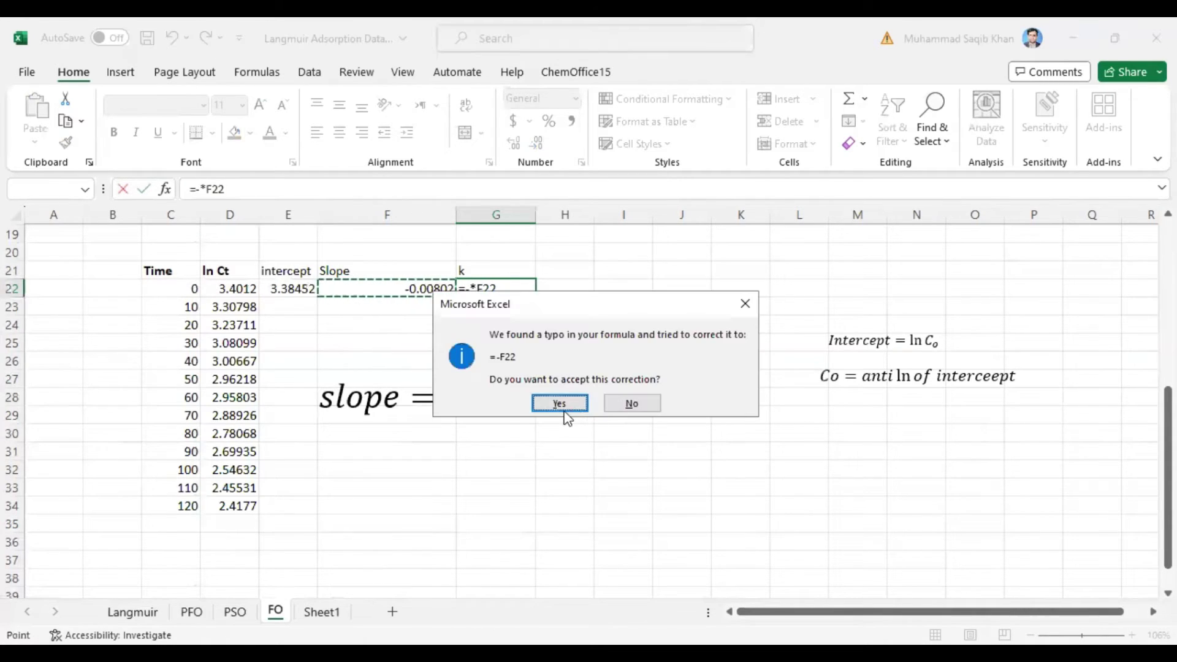
left_click(496, 291)
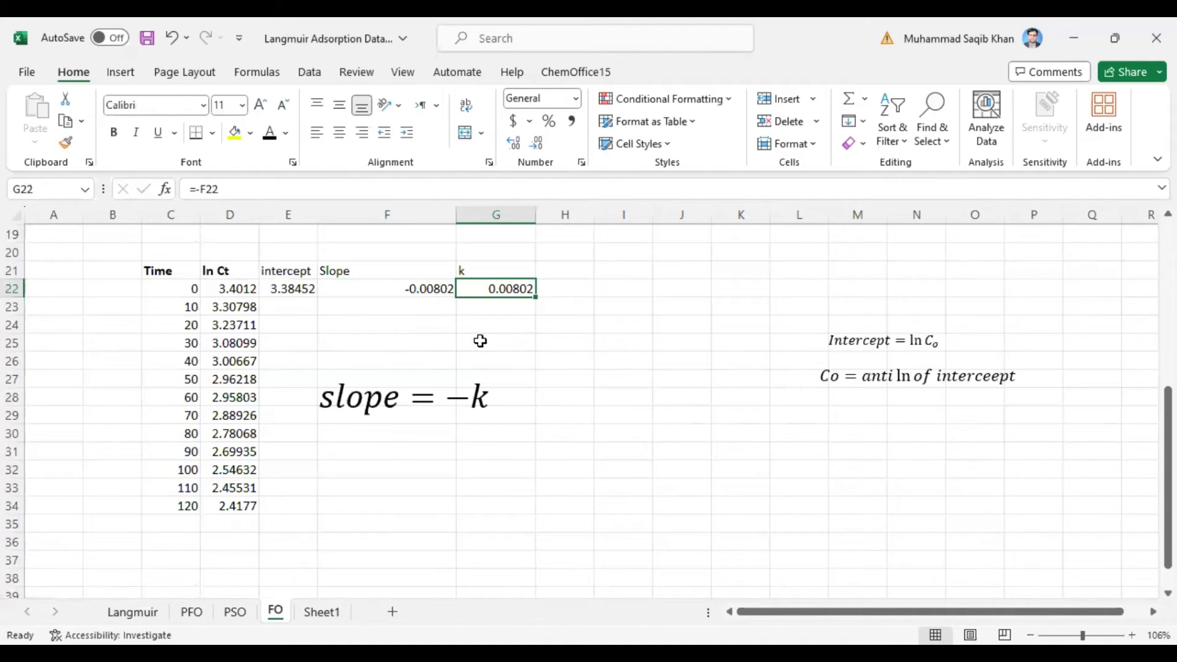
Move the "Intercept = ln Co" text box beside the "slope = −k" equation and enlarge its font to 20
left_click(858, 344)
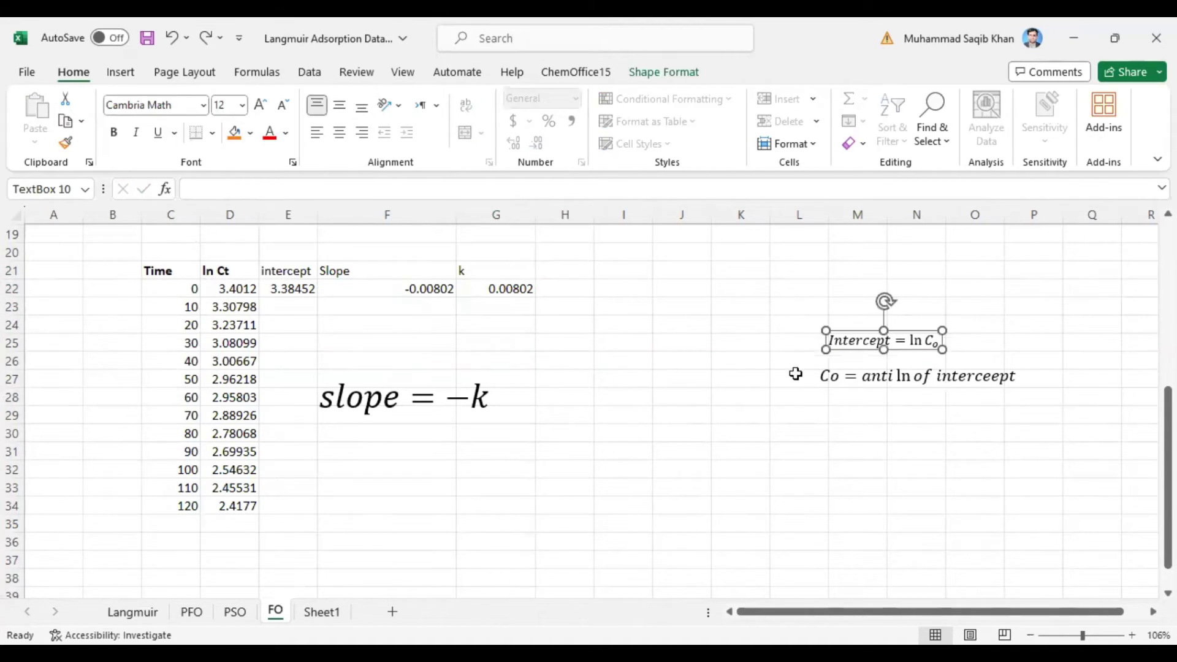
left_click_drag(859, 349, 548, 381)
left_click(257, 108)
left_click(257, 108)
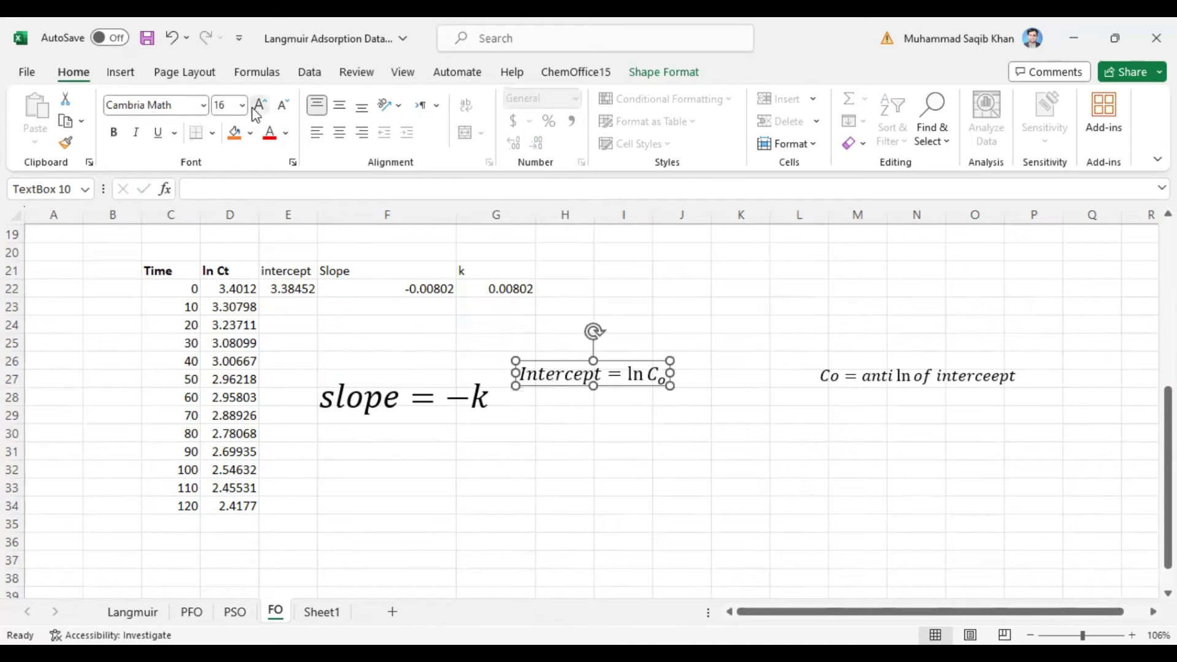
left_click(257, 108)
left_click(257, 107)
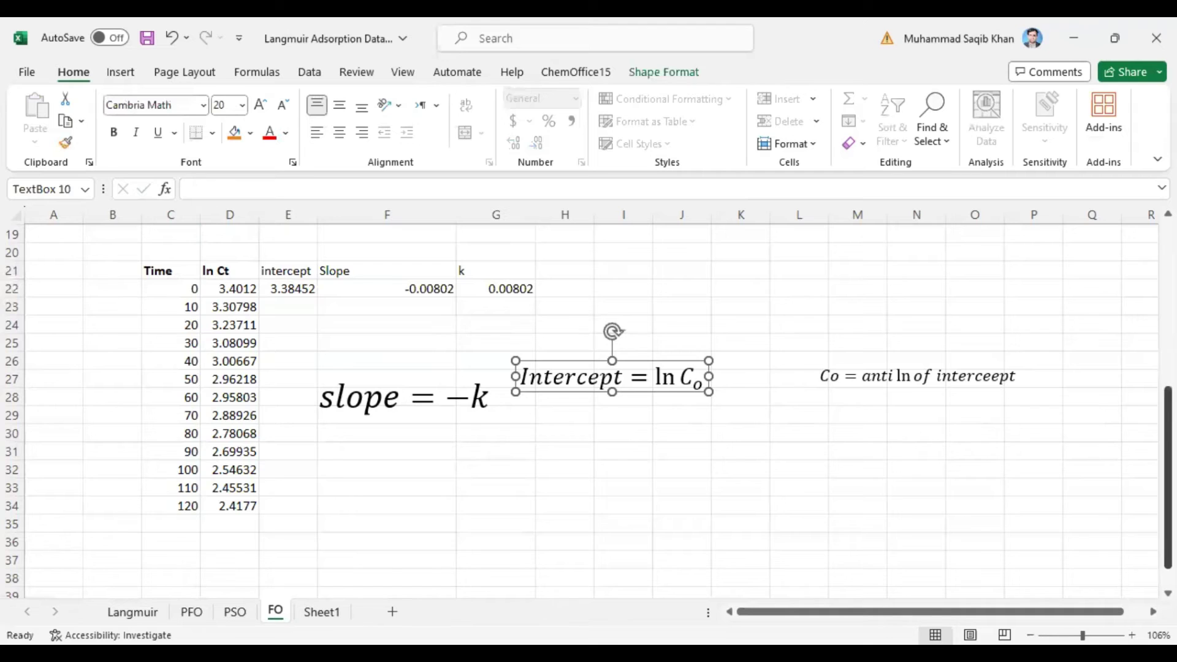
Highlight the ln Co term in the linear equation near row 7 to relate it to the intercept
scroll(550, 401, "up", 6)
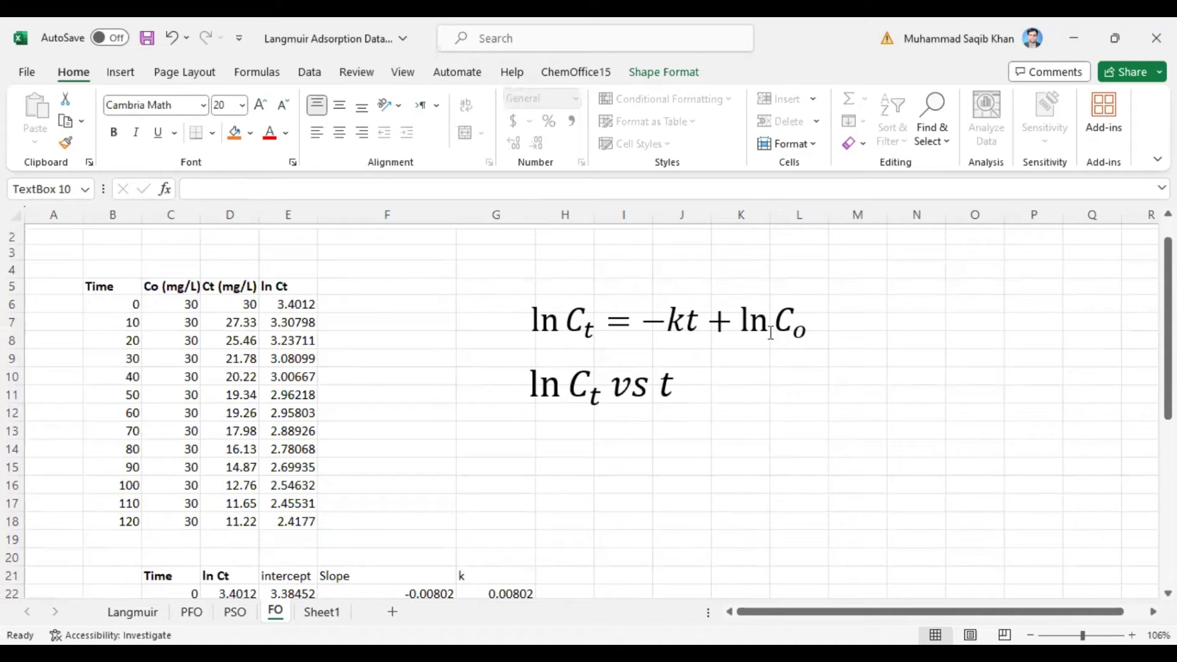
left_click_drag(745, 320, 807, 325)
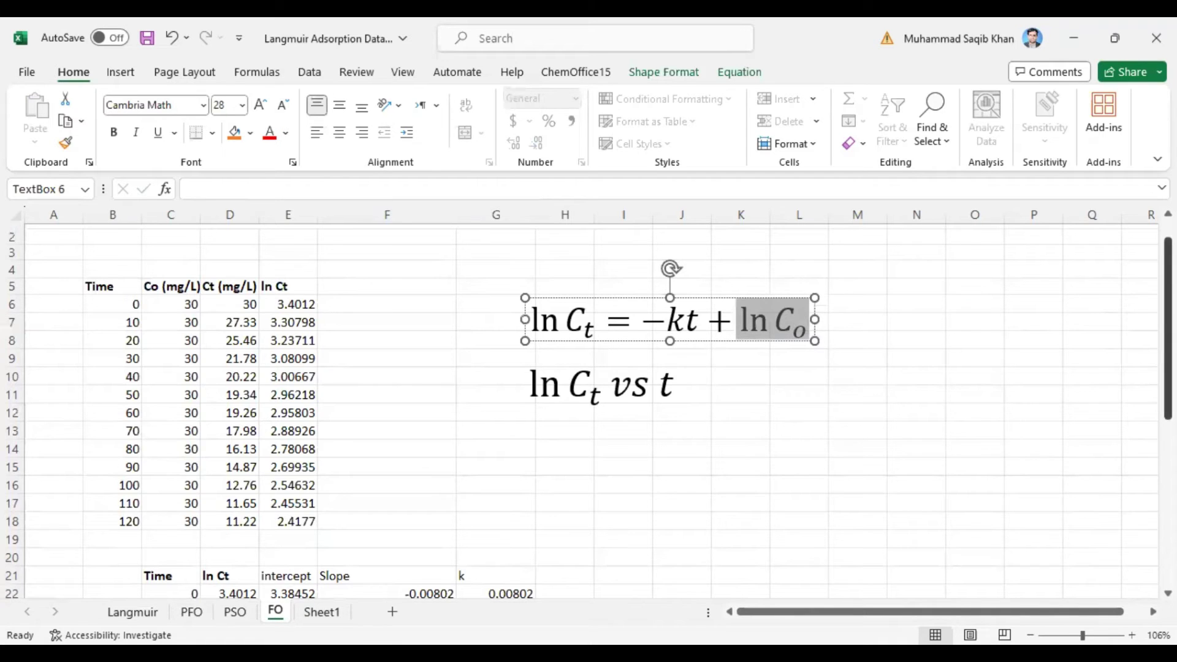
scroll(1088, 316, "down", 4)
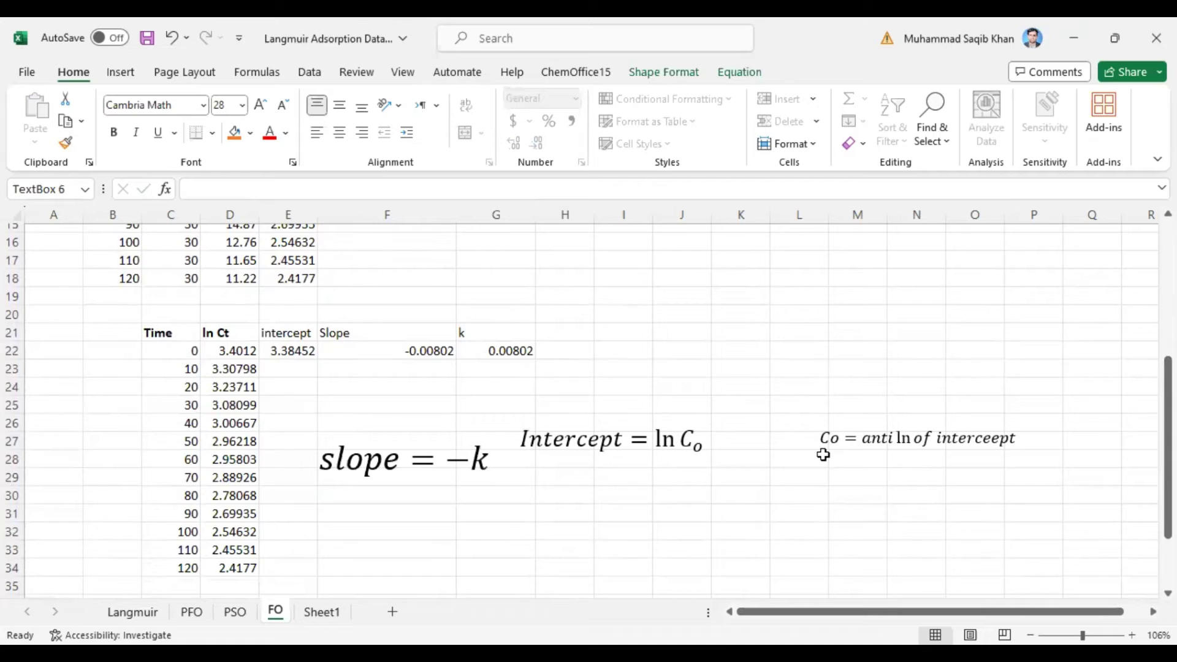
Move the "Co = anti ln of interceept" text box directly below the "Intercept = ln Co" equation and enlarge its font
left_click(845, 436)
scroll(521, 509, "down", 1)
left_click_drag(844, 449, 548, 470)
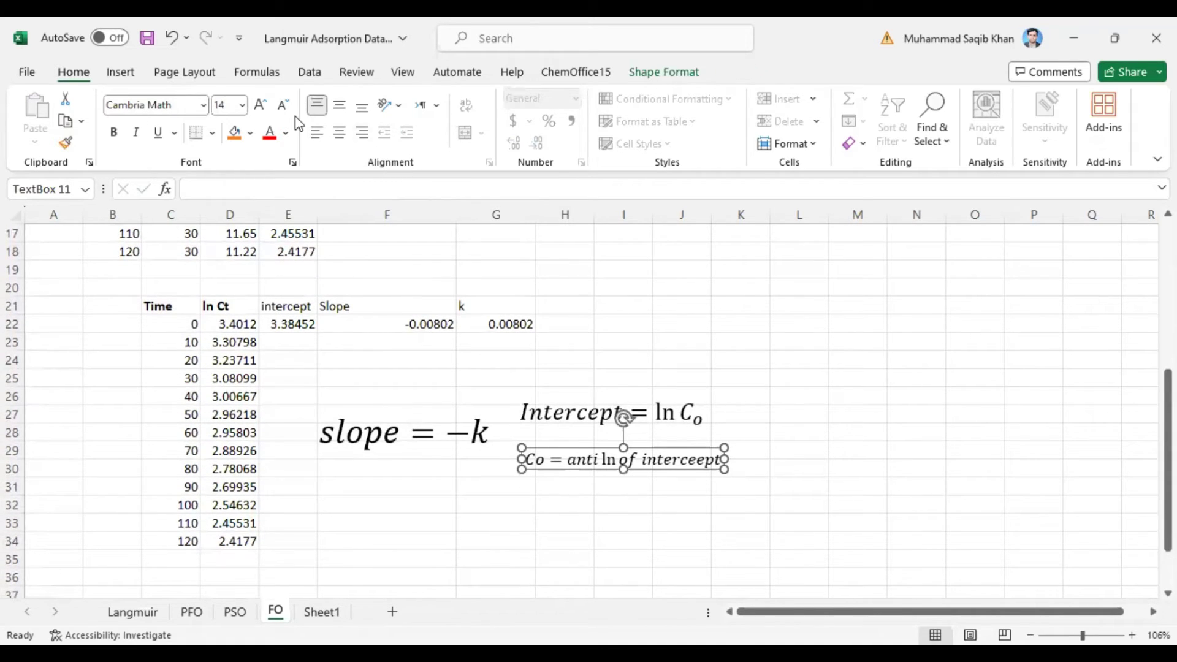
left_click(259, 109)
left_click(259, 109)
left_click(258, 109)
left_click(259, 109)
left_click(259, 109)
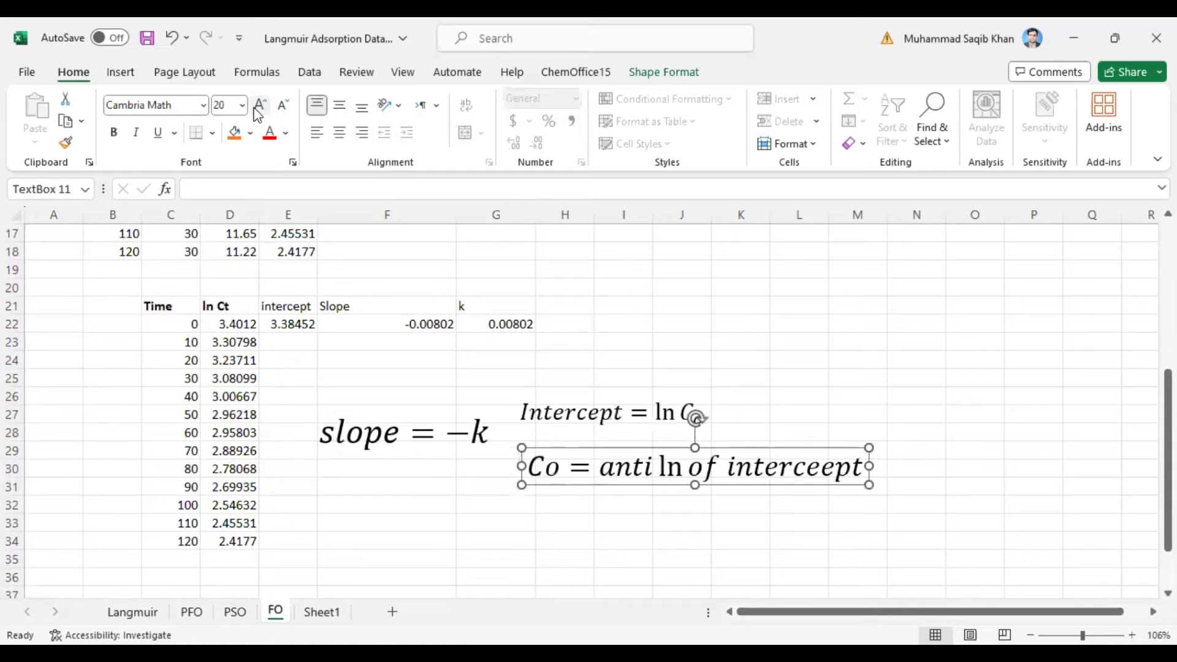
Add a "Co" heading in H21 and calculate it in H22 from the intercept with =EXP(E22)
left_click(571, 305)
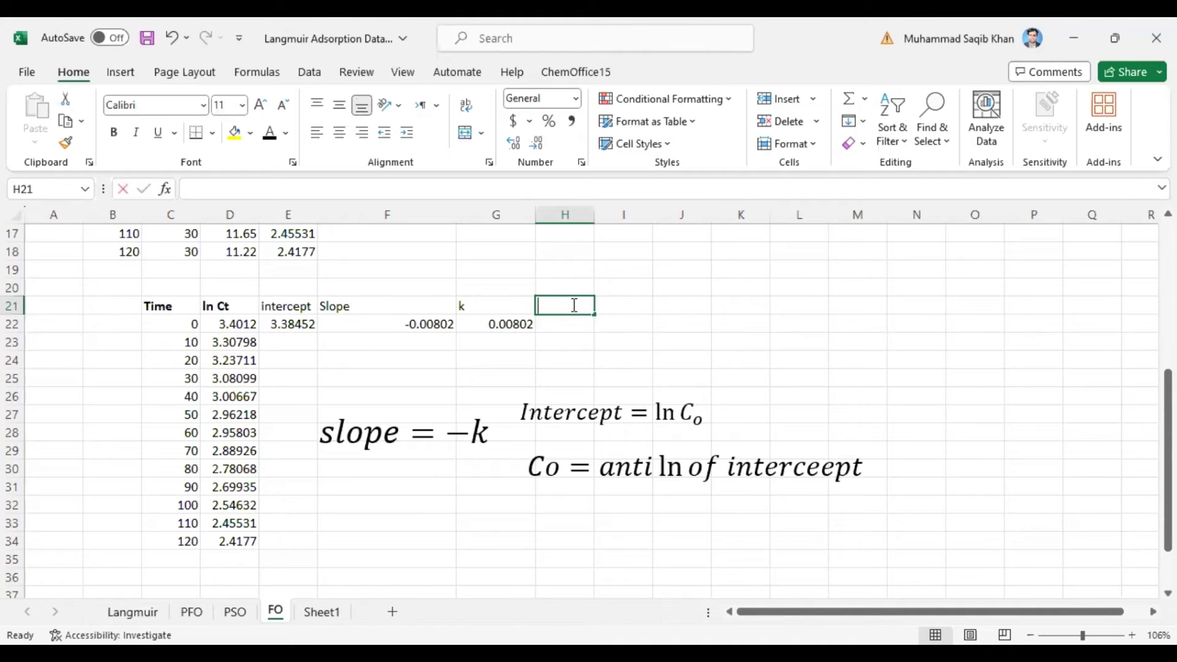
type("Co")
left_click(562, 324)
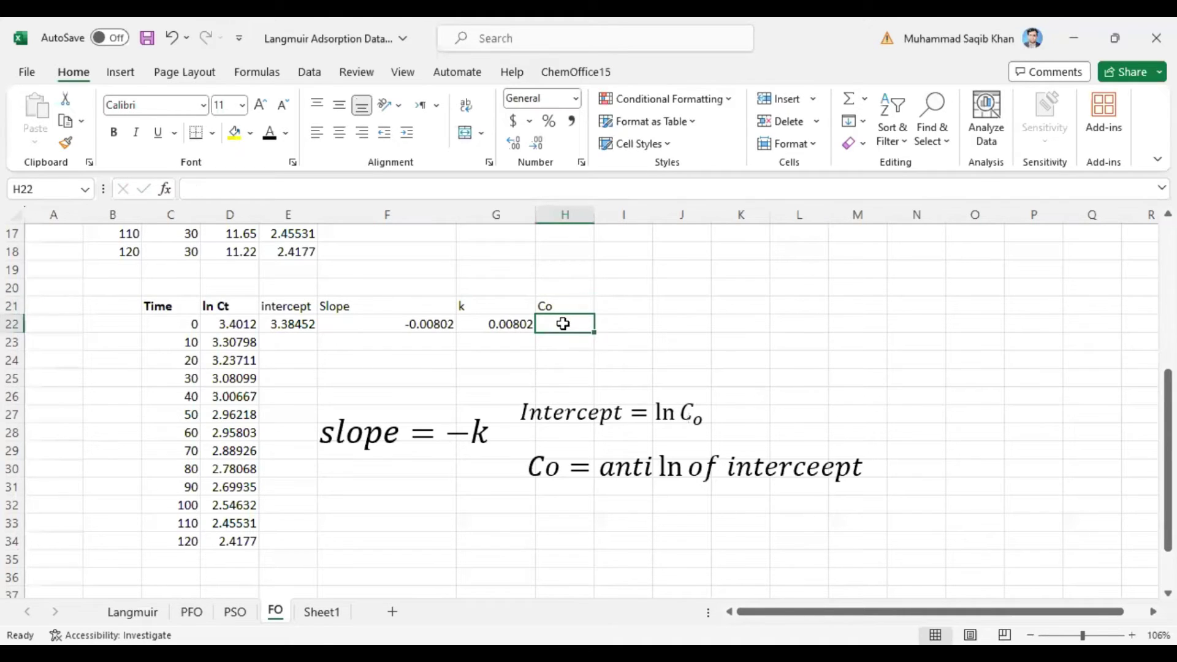
type("=")
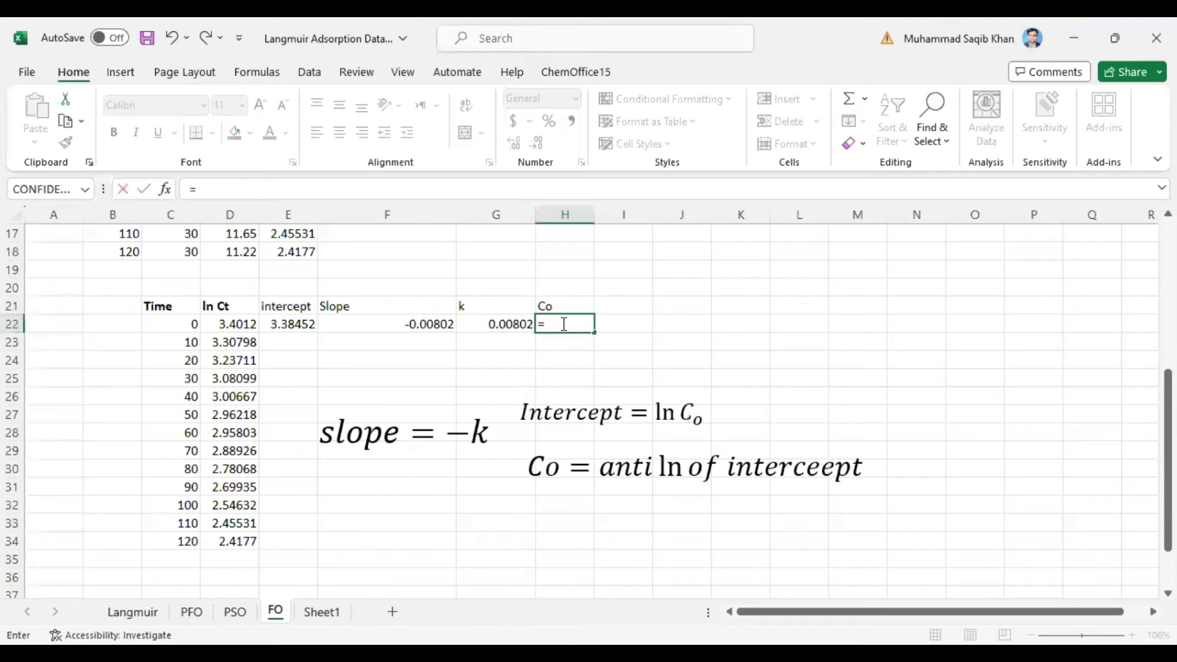
type("exp")
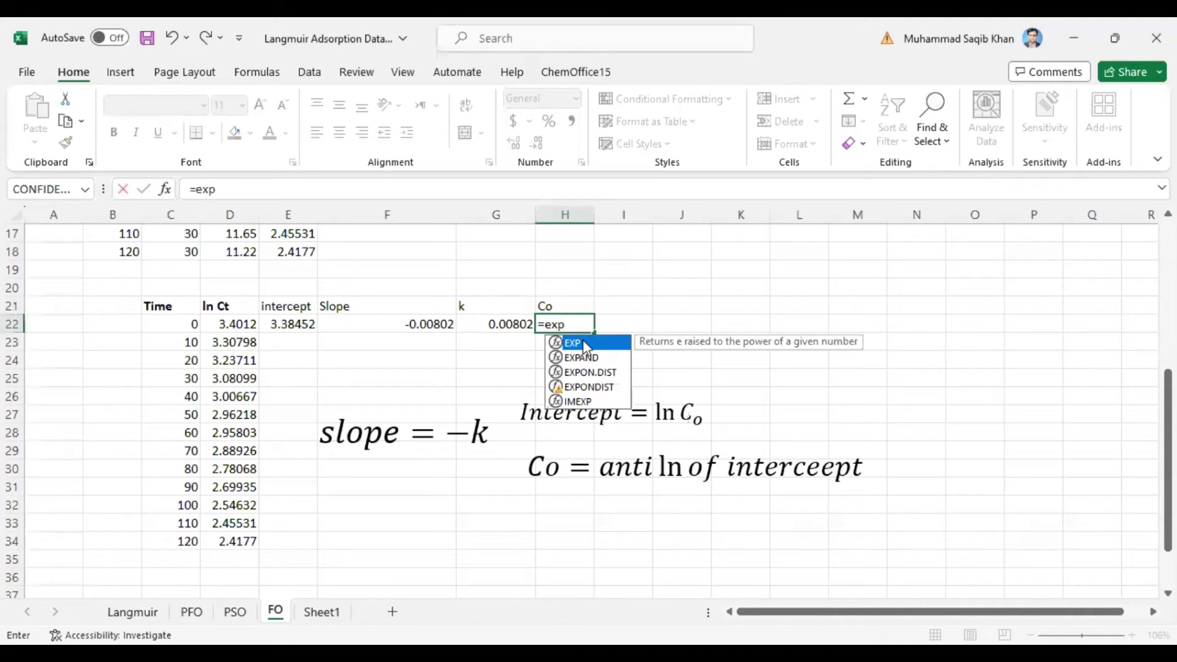
key("Tab")
left_click(305, 324)
type(")")
key("Return")
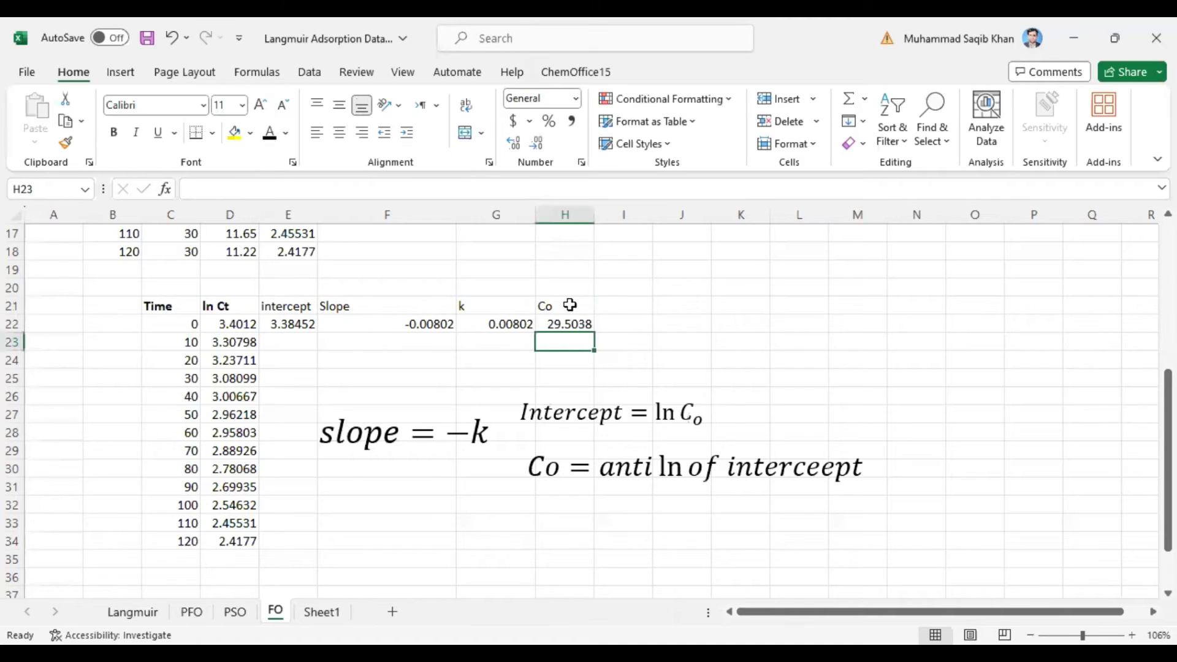
Compare the calculated Co in H22 with the experimental Co value in column C
left_click(553, 323)
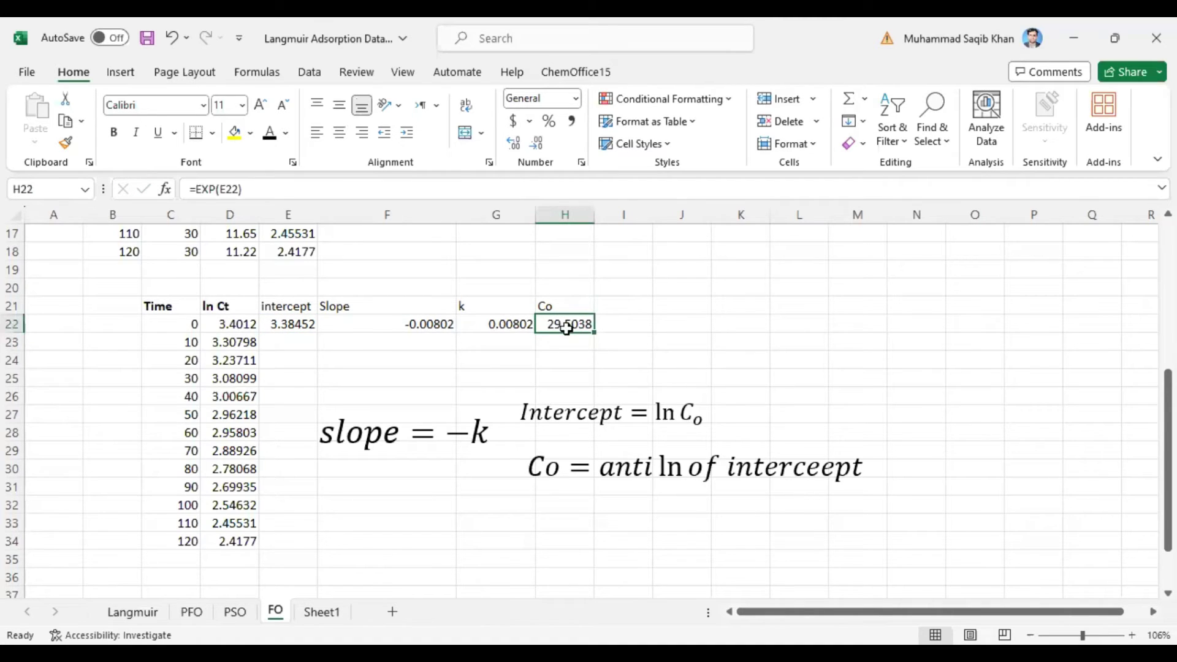
left_click(172, 252)
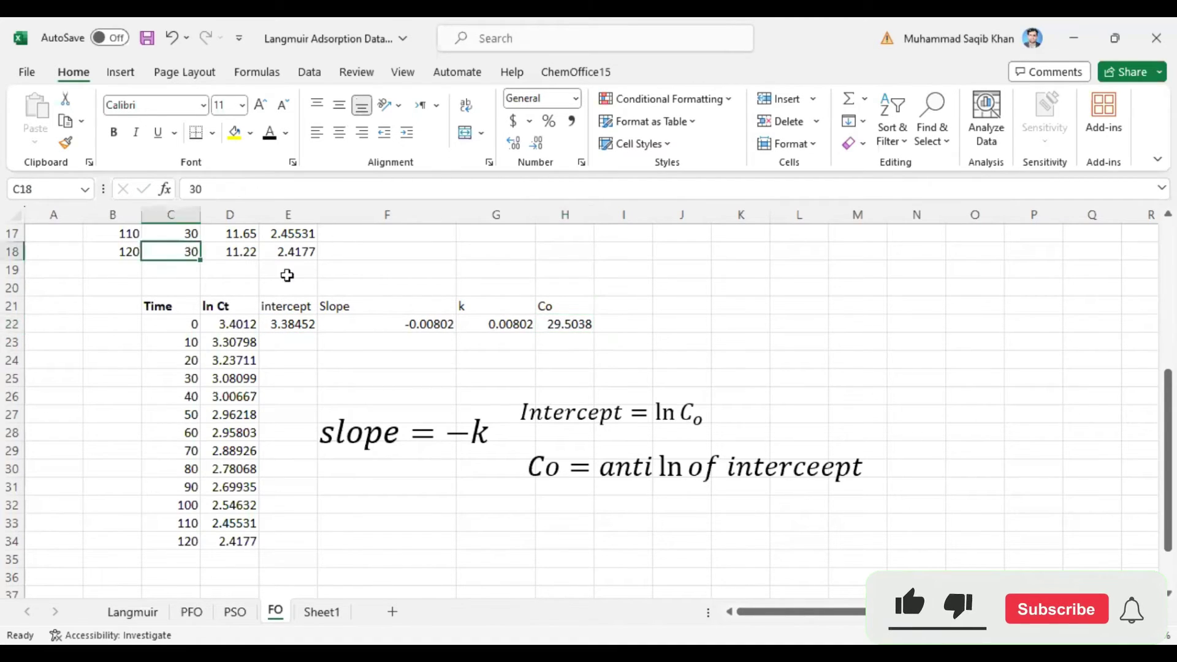
left_click(551, 323)
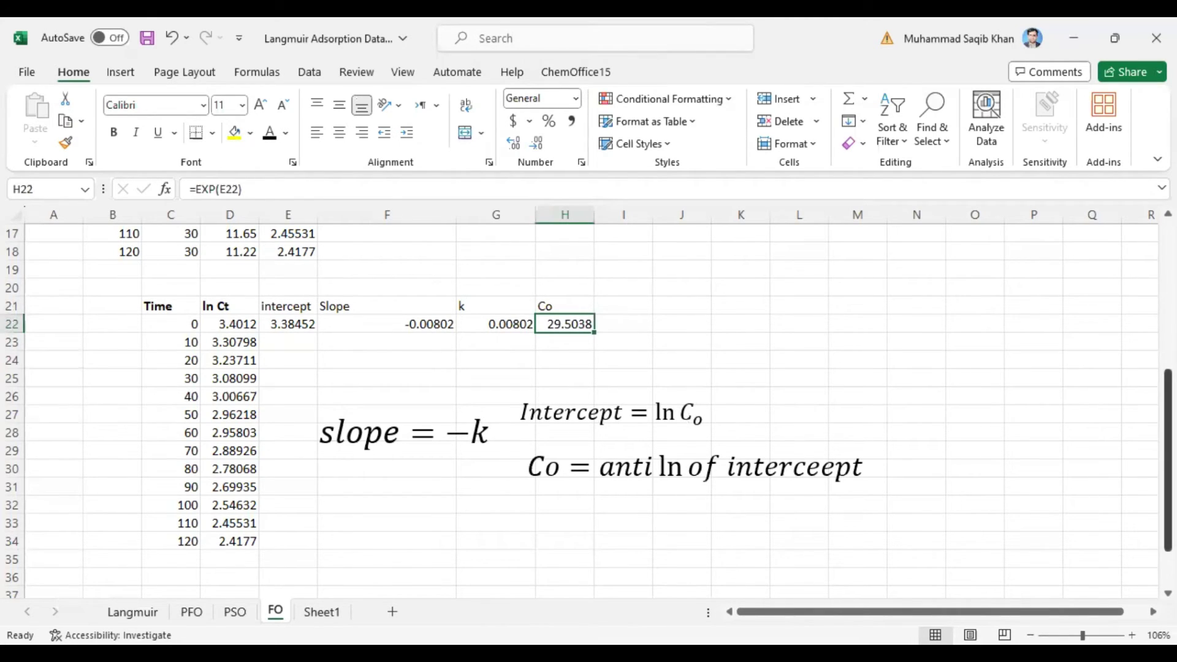
Move the half-life formula note "t1/2 = 0.693/k" from F40 up to F33, below the slope equation
left_click(1168, 460)
left_click_drag(1168, 459, 1168, 489)
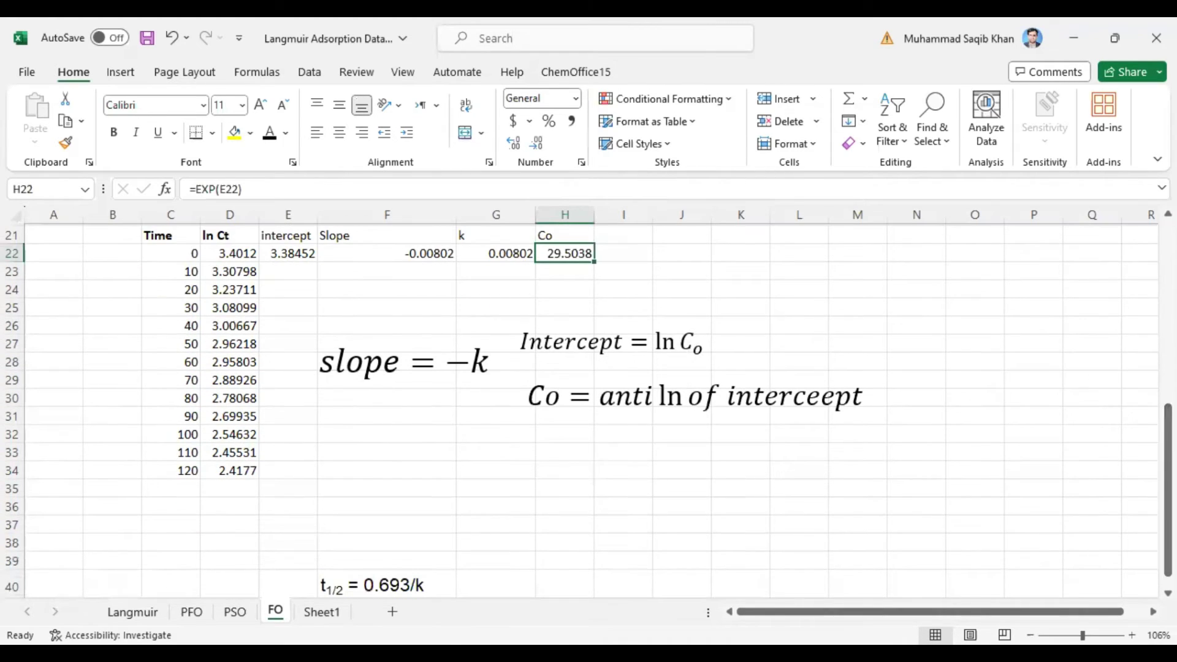
left_click(385, 585)
mouse_move(367, 571)
left_mouse_down()
mouse_move(362, 481)
mouse_move(380, 433)
left_mouse_up()
left_click(376, 506)
left_click(374, 583)
left_click_drag(374, 577, 374, 454)
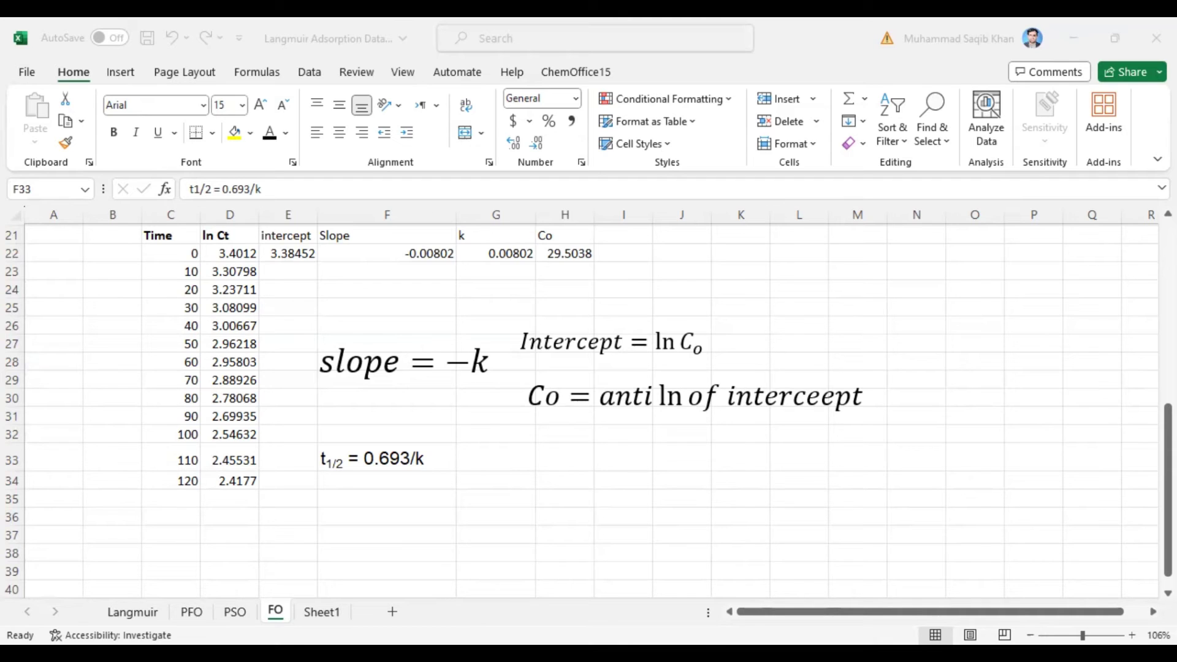
left_click(429, 464)
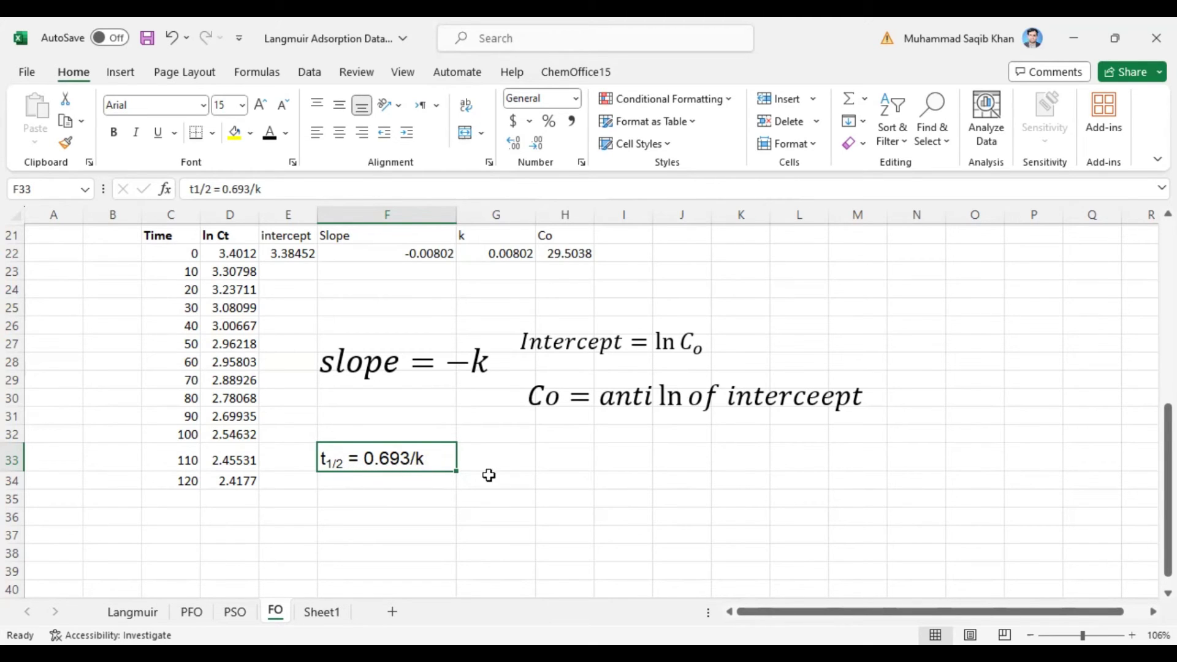
Calculate the half-life in F35 with the formula =0.693/G22
left_click(375, 496)
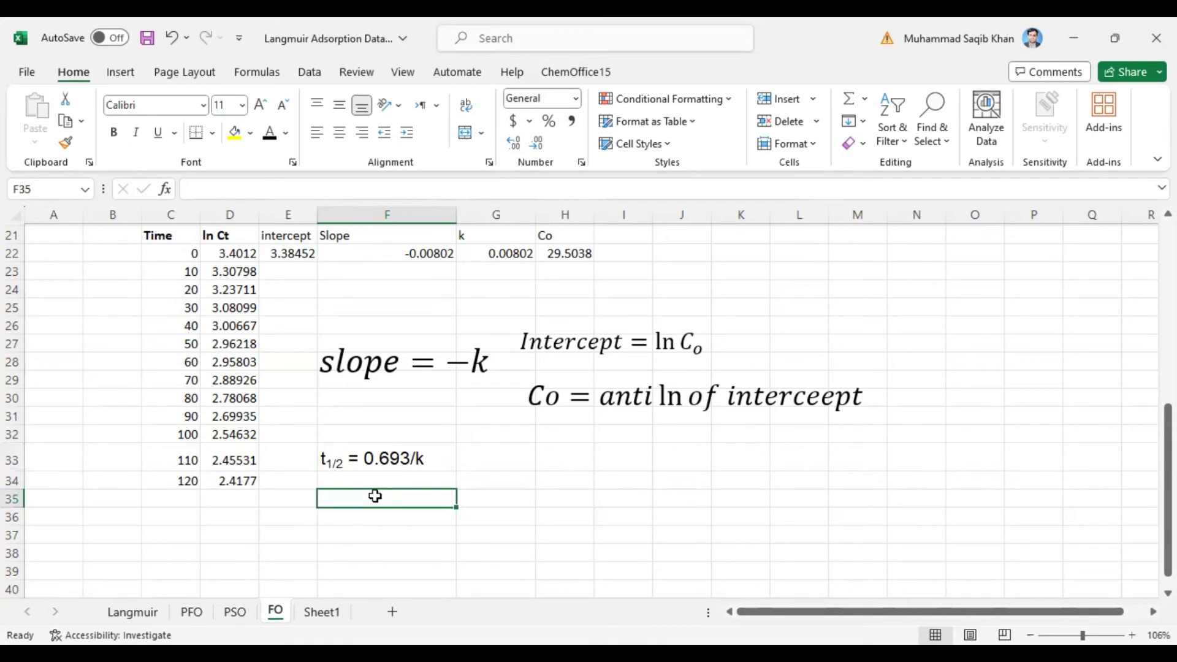
type("=")
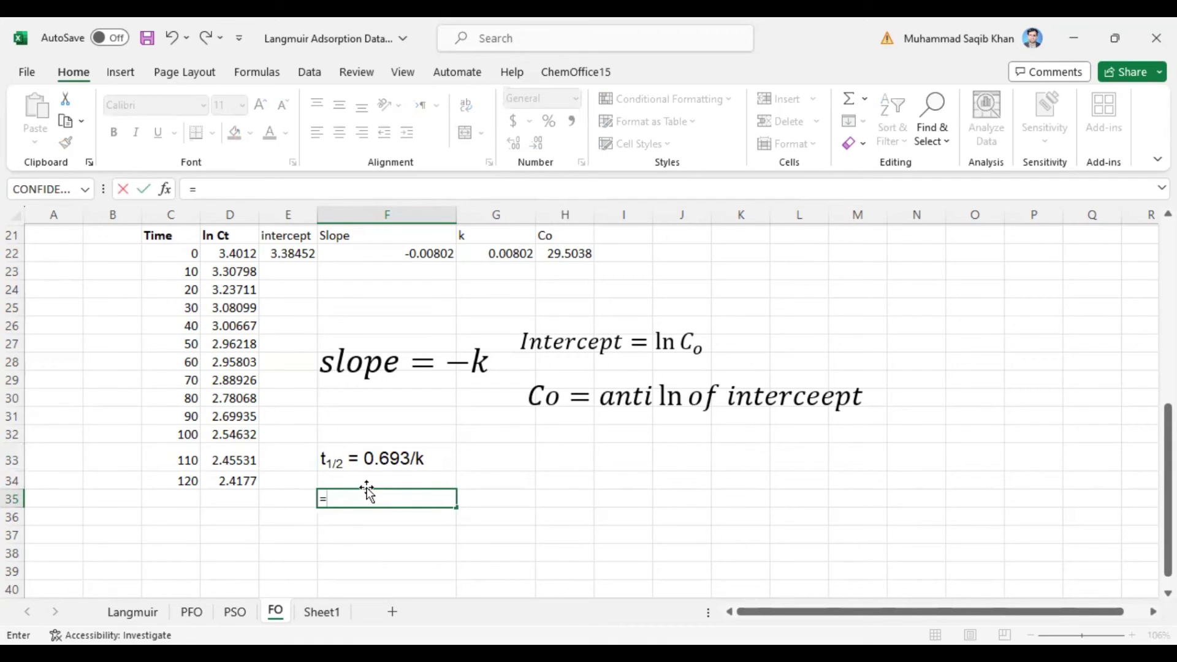
type("0.693/")
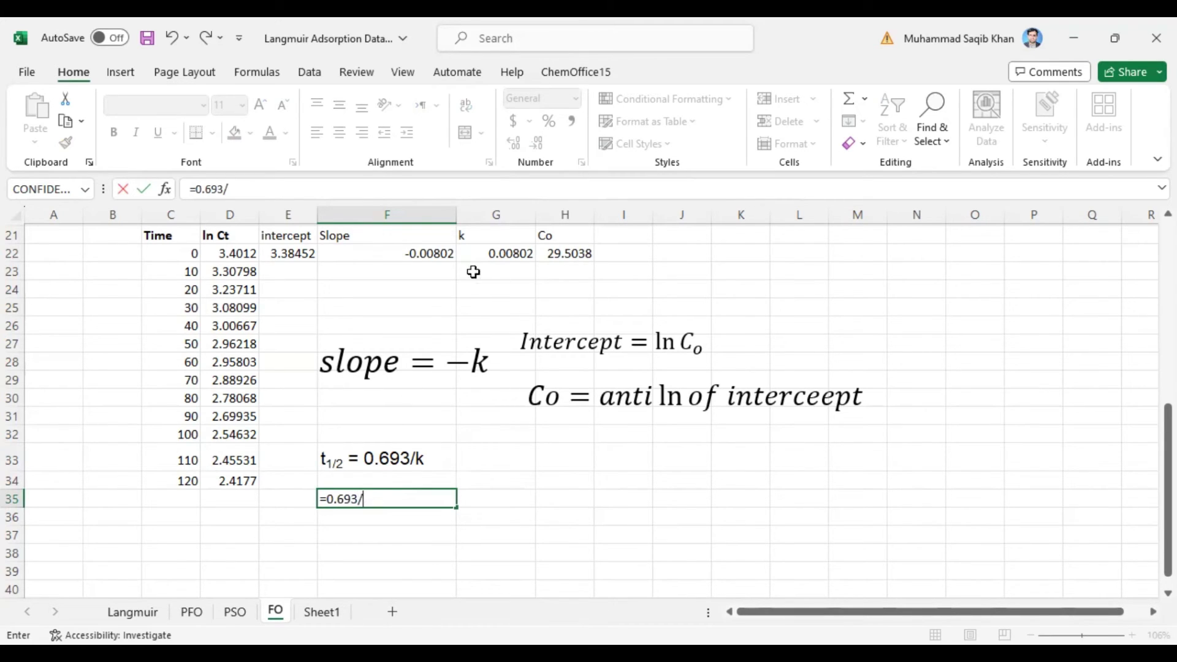
left_click(479, 247)
key("Return")
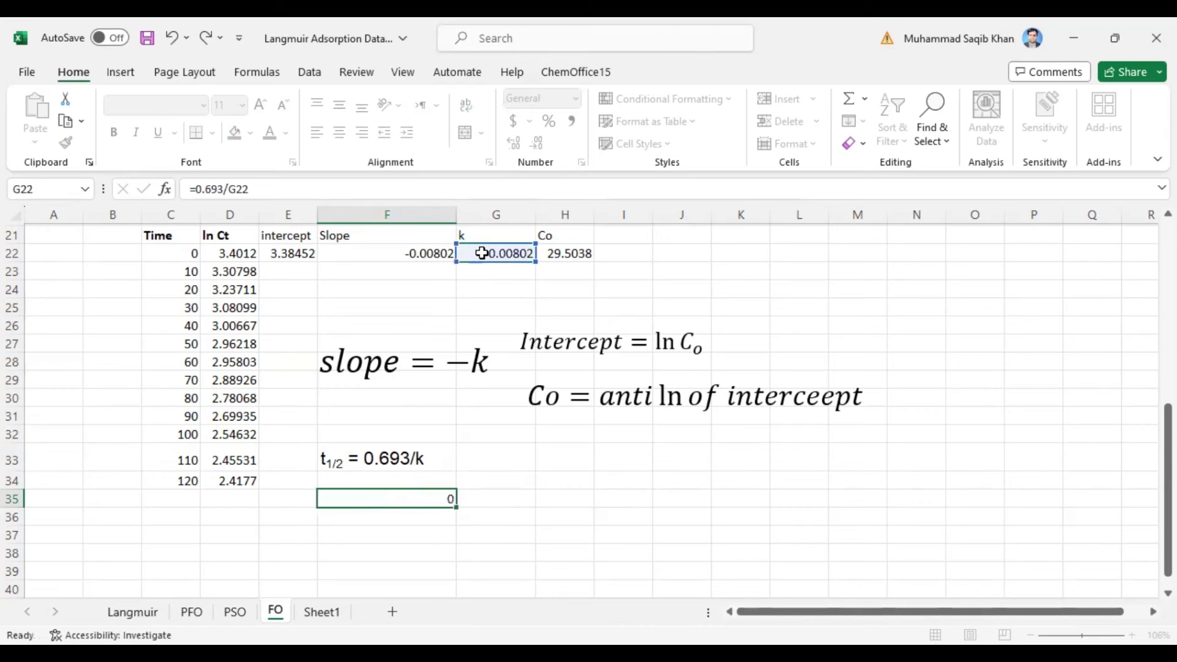
left_click(363, 500)
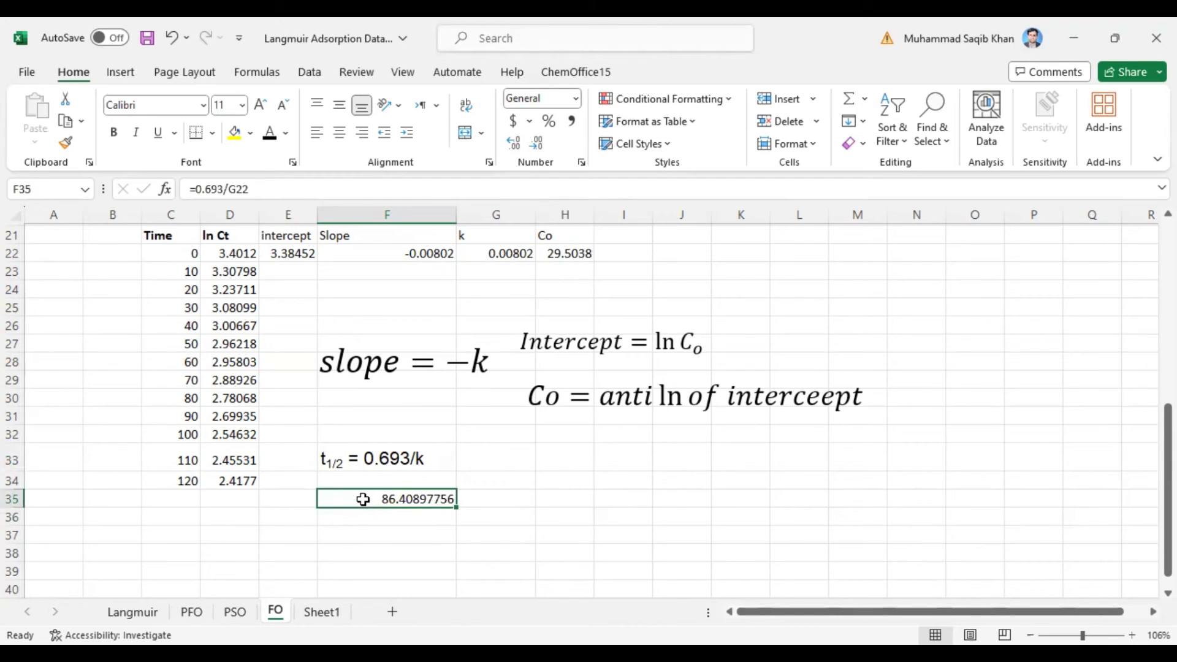
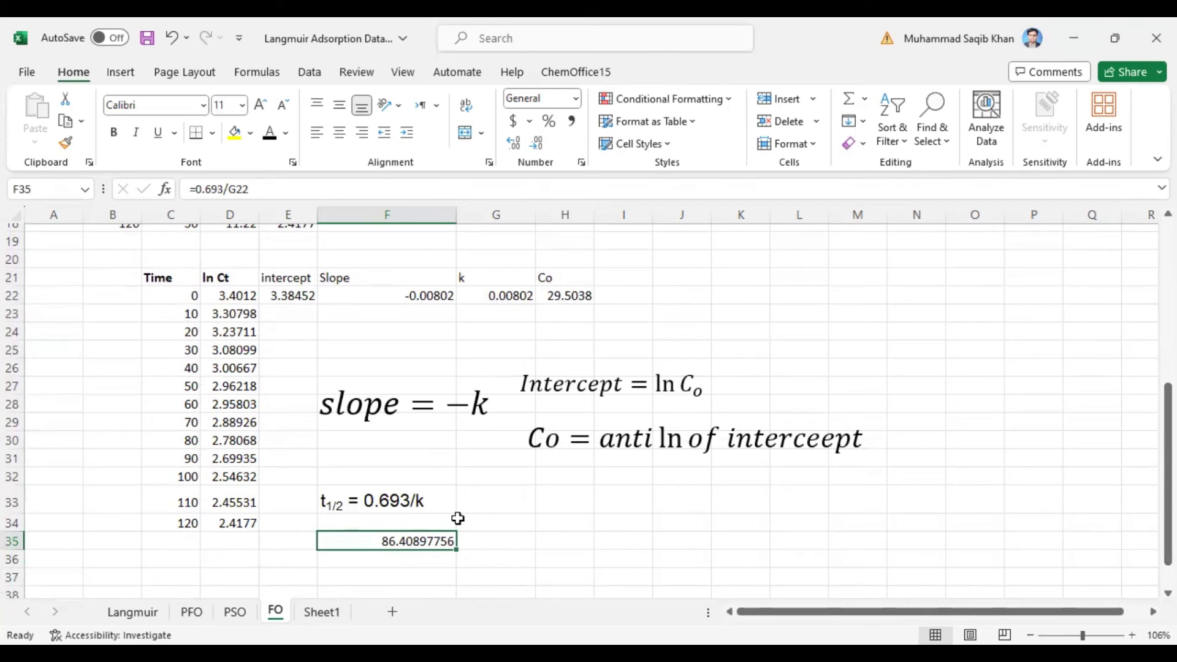
Add an "R2" heading in I21, check the Adj. R-Square in OriginPro's fit report, and enter 0.9800 in I22 back in Excel
left_click(623, 280)
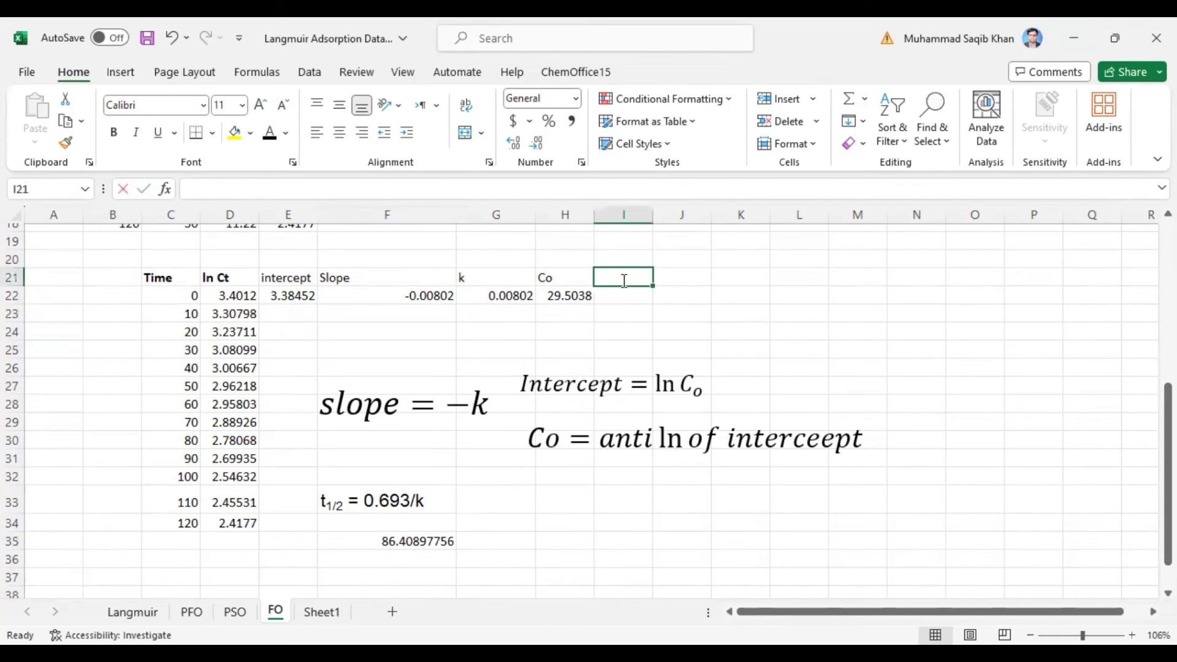
type("R2")
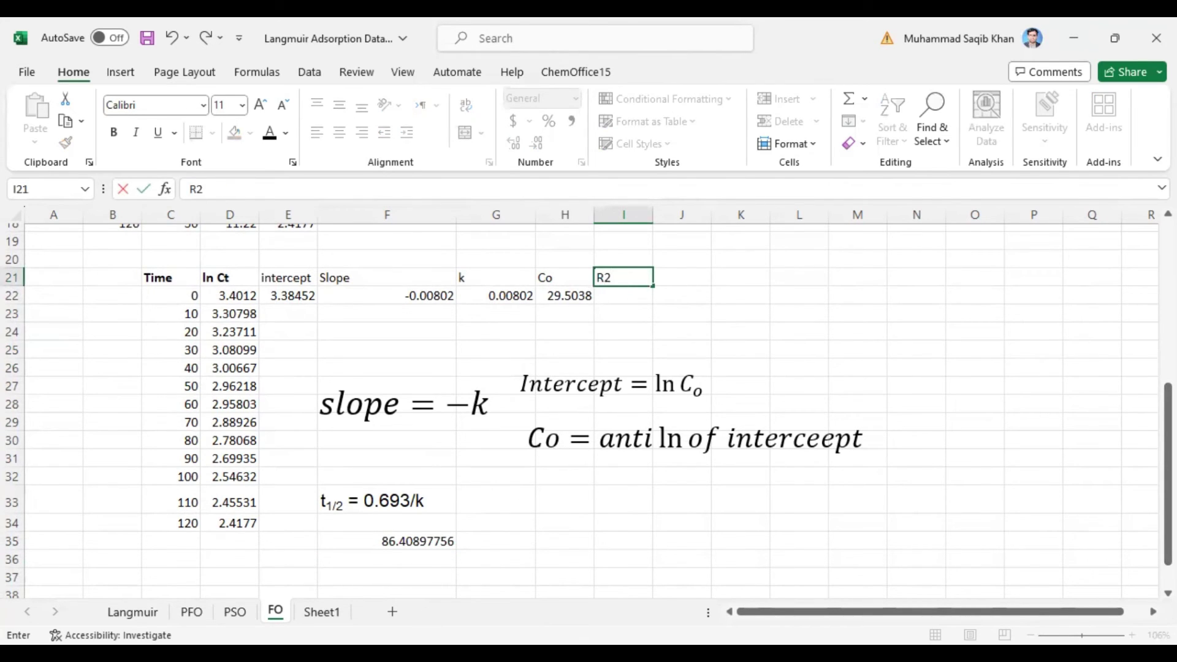
key("alt+Tab")
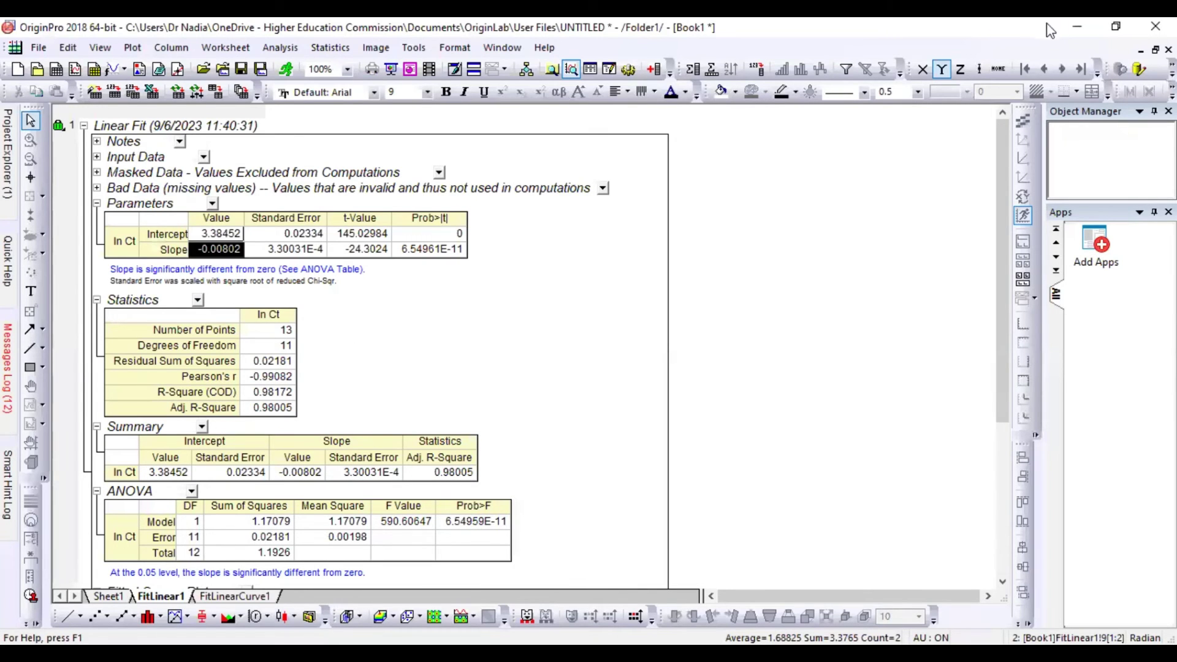
left_click(1070, 30)
left_click(615, 296)
type("0.9800")
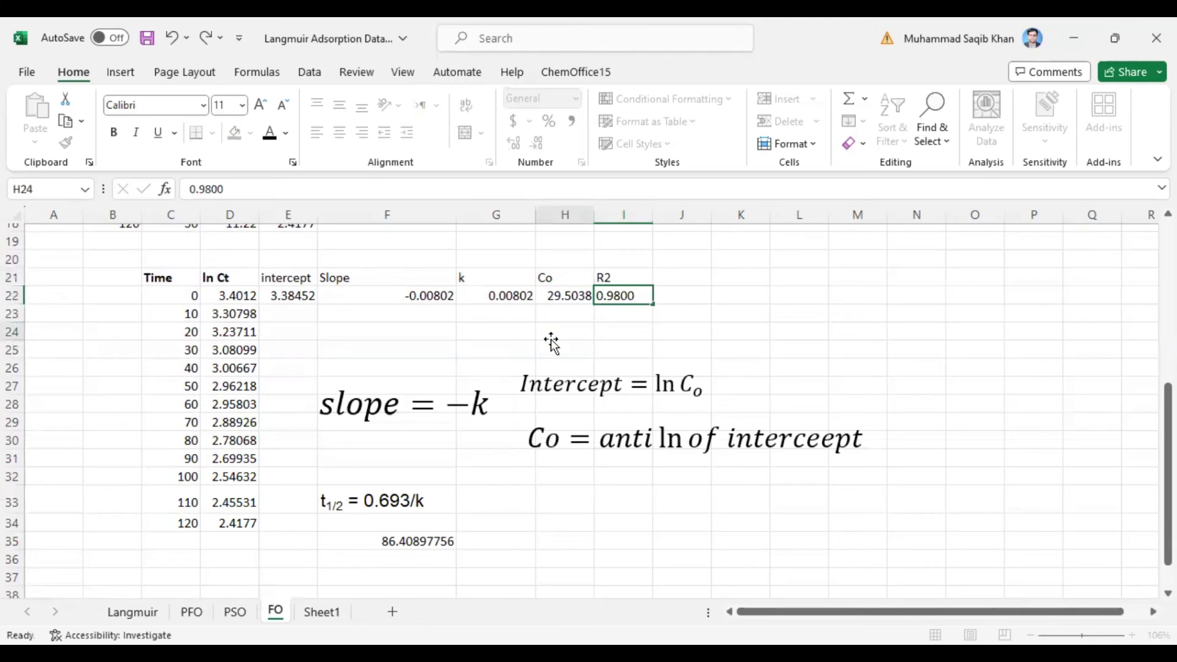
Commit the R2 entry in I22 and compare it with the R2 values of the other kinetic models on Sheet1
left_click(550, 339)
left_click(610, 312)
left_click(612, 296)
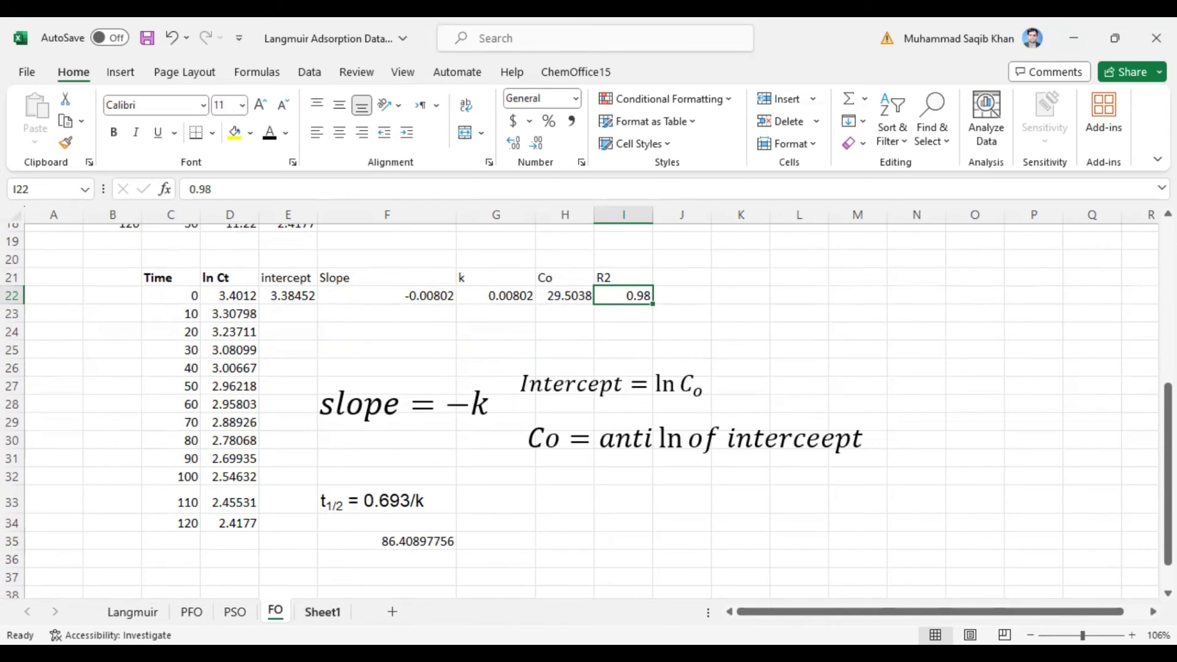
left_click(322, 612)
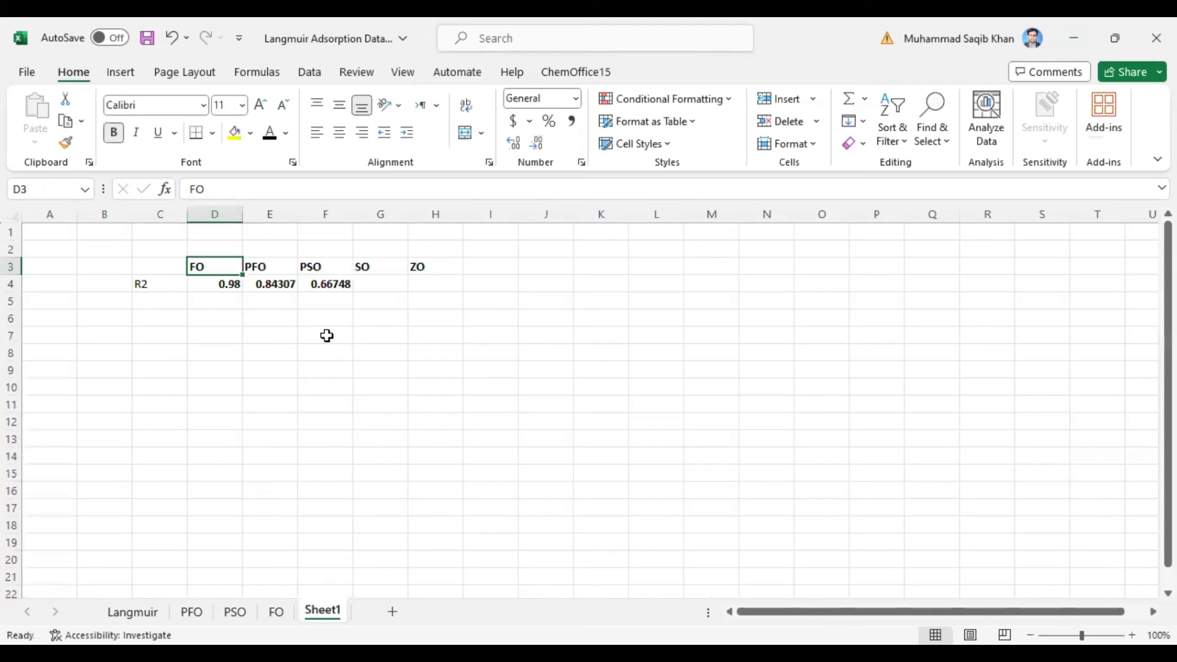
left_click_drag(239, 264, 331, 284)
Highlight the FO heading and its R2 value in D3:D4 of Sheet1 with a yellow fill
left_click(205, 270)
left_click_drag(205, 269, 205, 289)
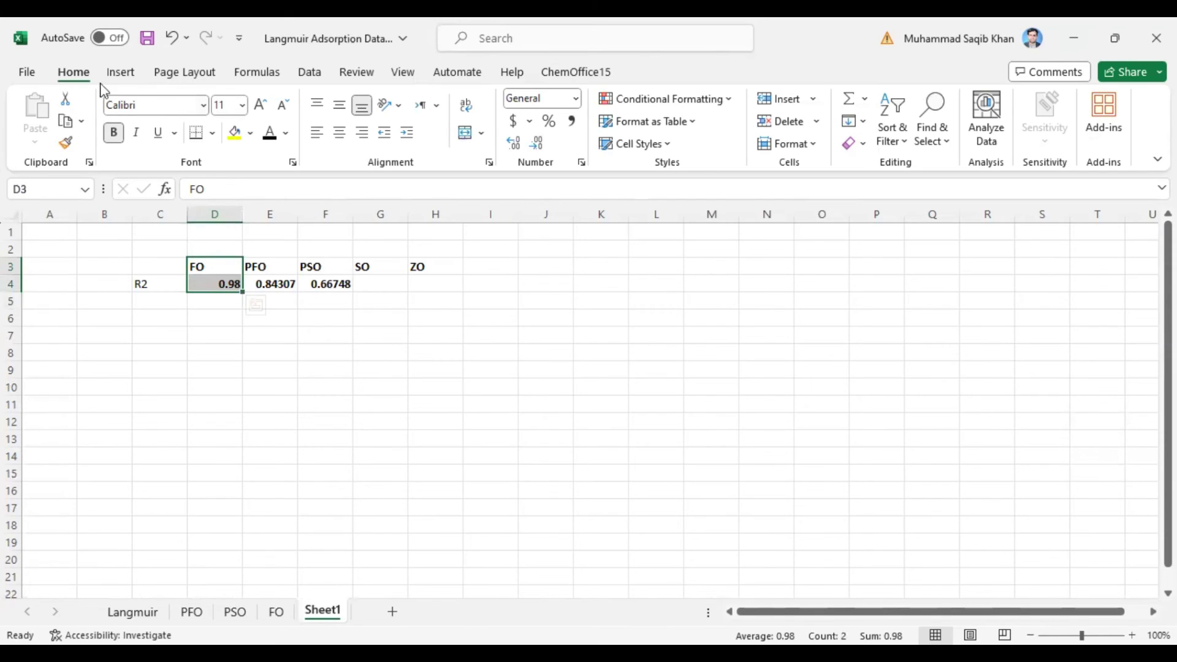
left_click(231, 133)
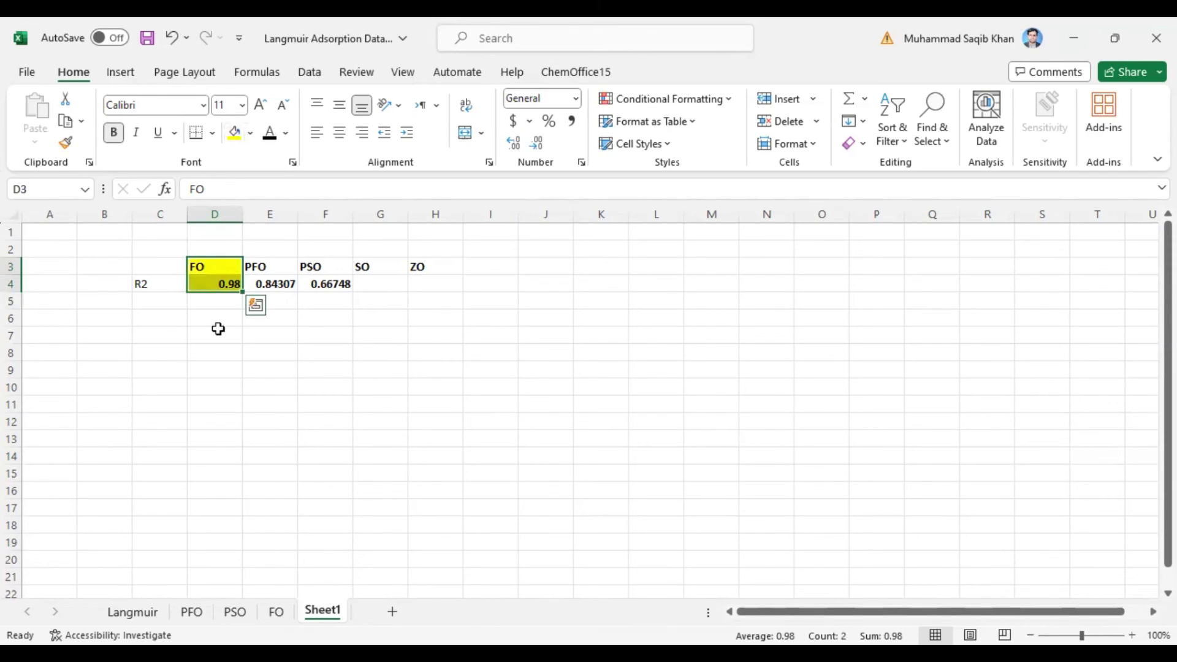
left_click(215, 334)
Compare the highlighted FO R2 value in D4 with the PFO and PSO values in row 4
left_click(208, 283)
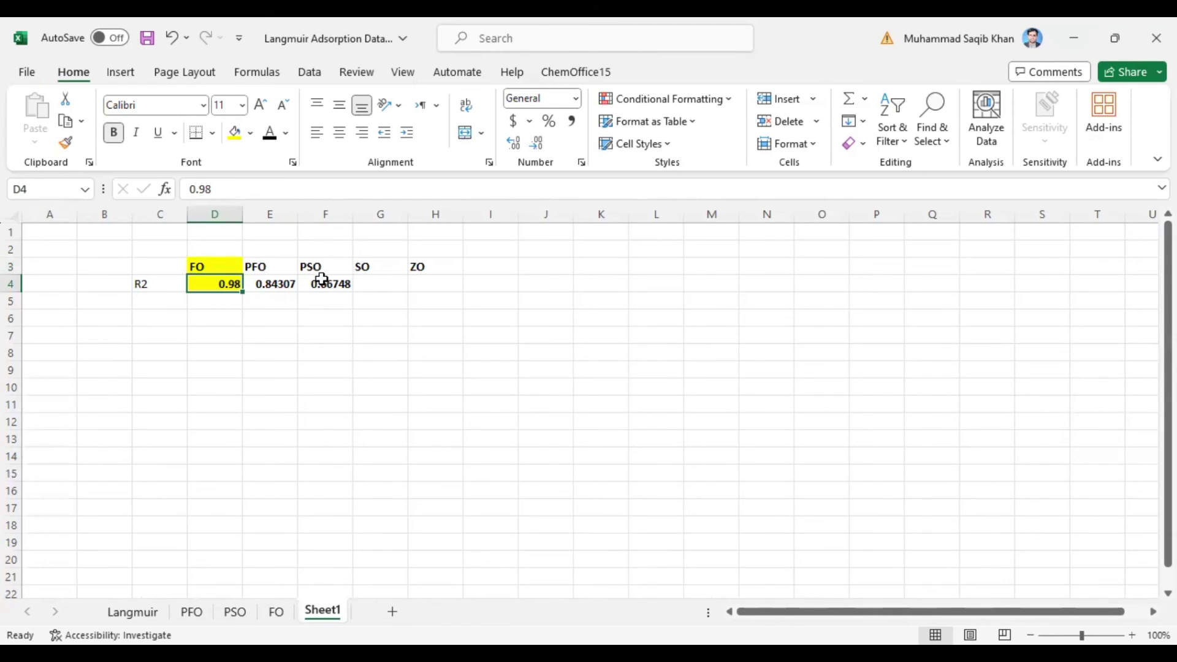
left_click(214, 301)
left_click(216, 283)
left_click_drag(212, 267, 205, 285)
left_click(206, 285)
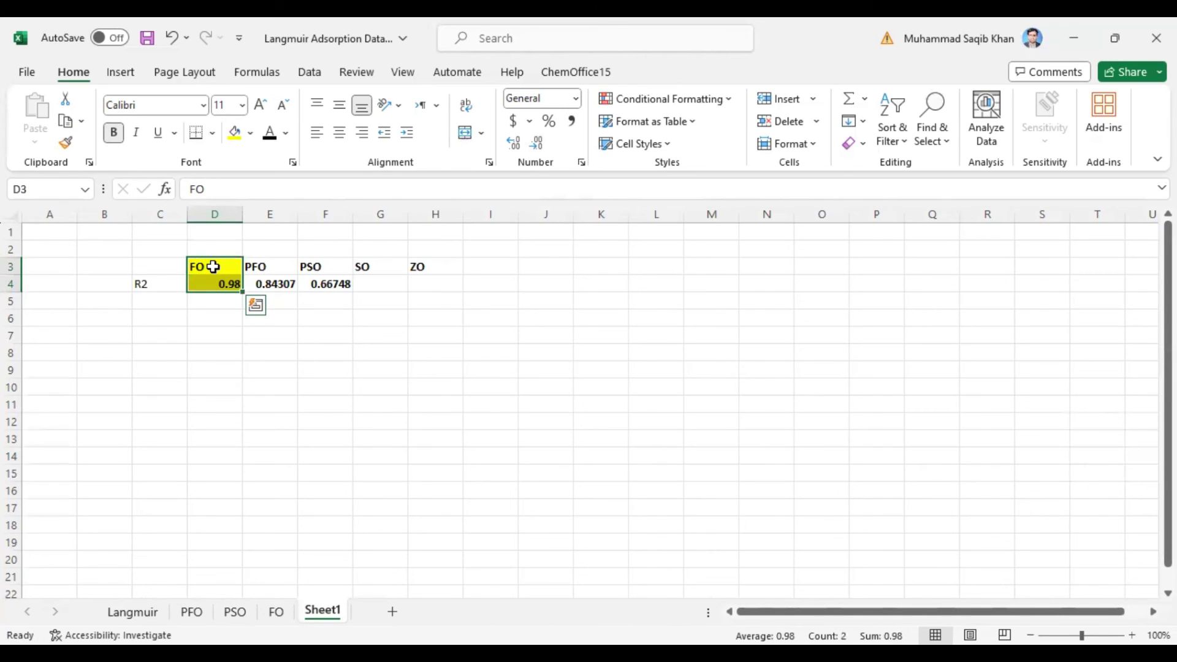
double_click(210, 284)
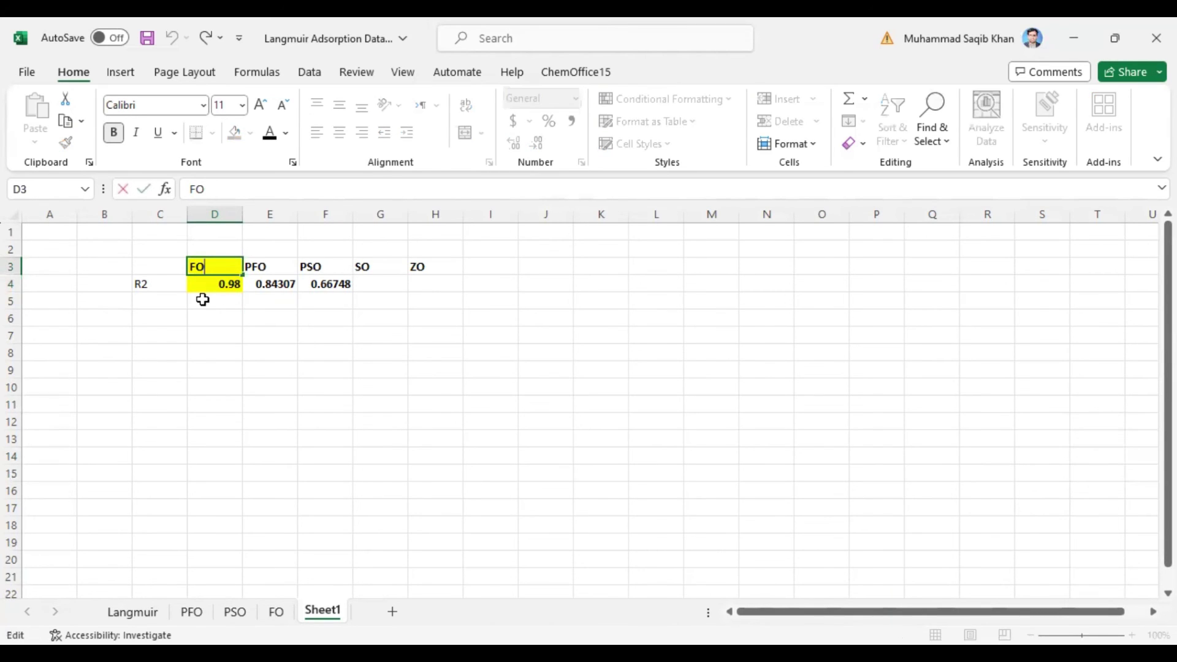
left_click(202, 299)
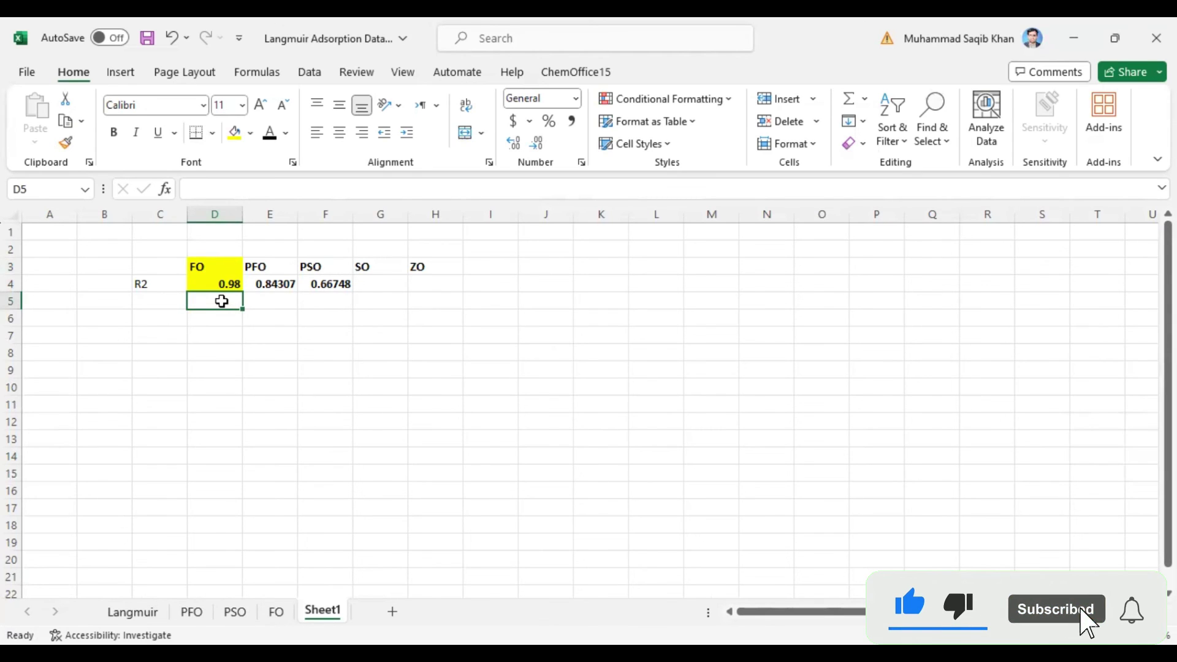
Check the half-life result in F35 of the FO sheet and the FO R2 value in D4 of Sheet1
left_click(276, 612)
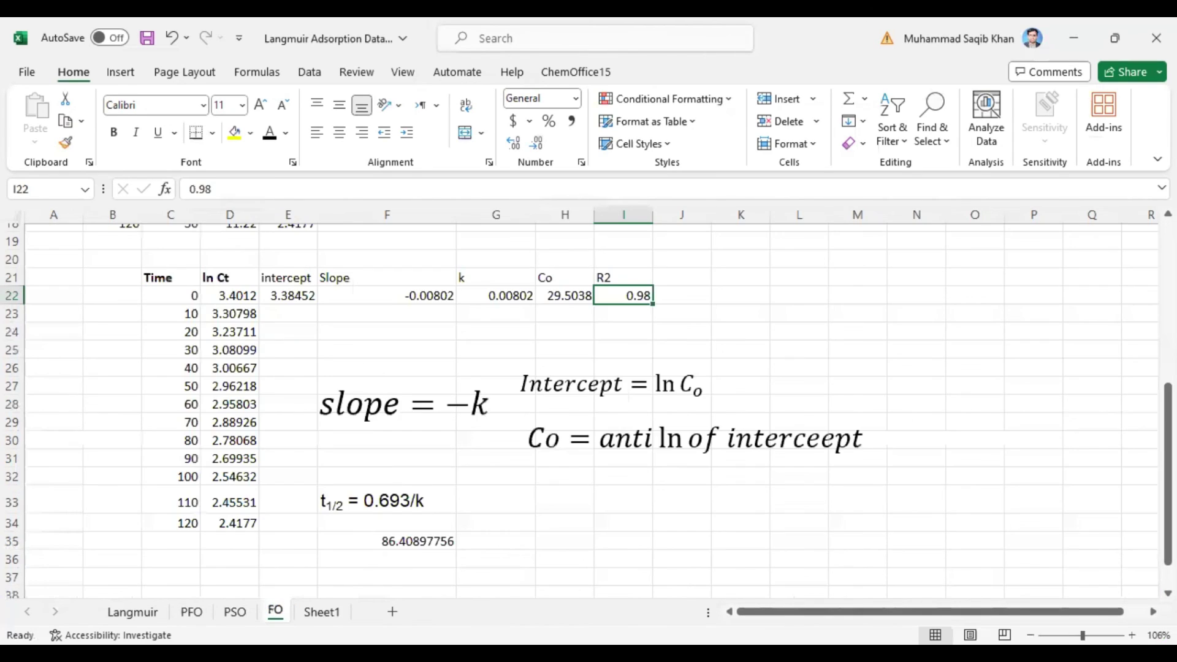
left_click(376, 541)
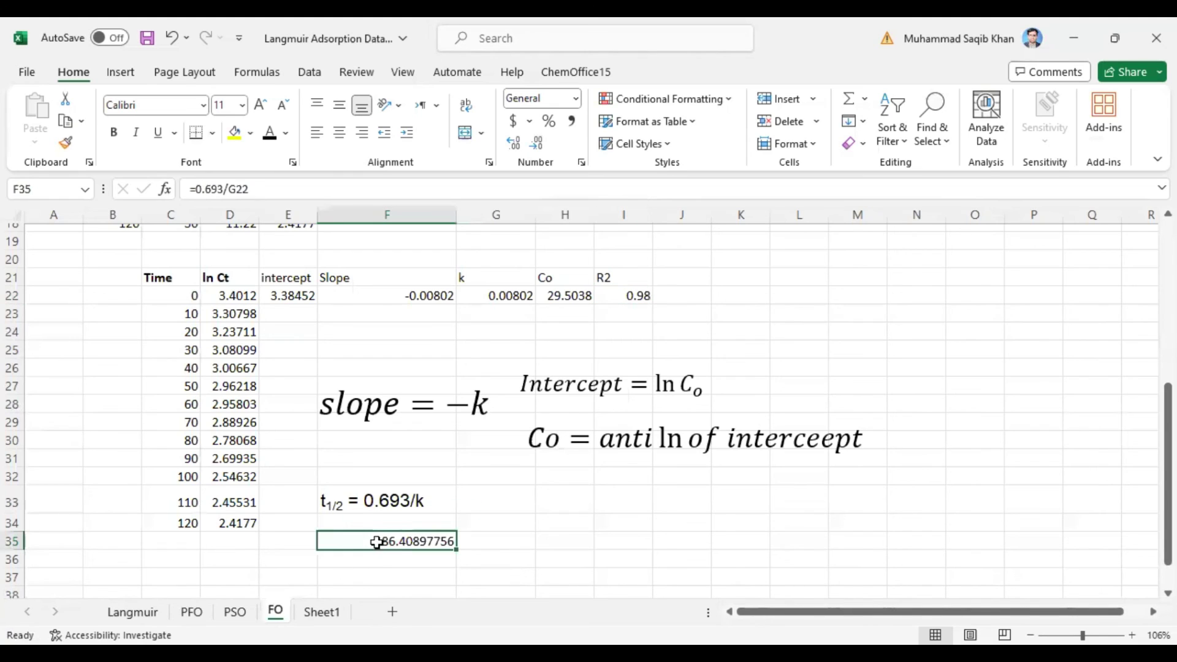
left_click(323, 612)
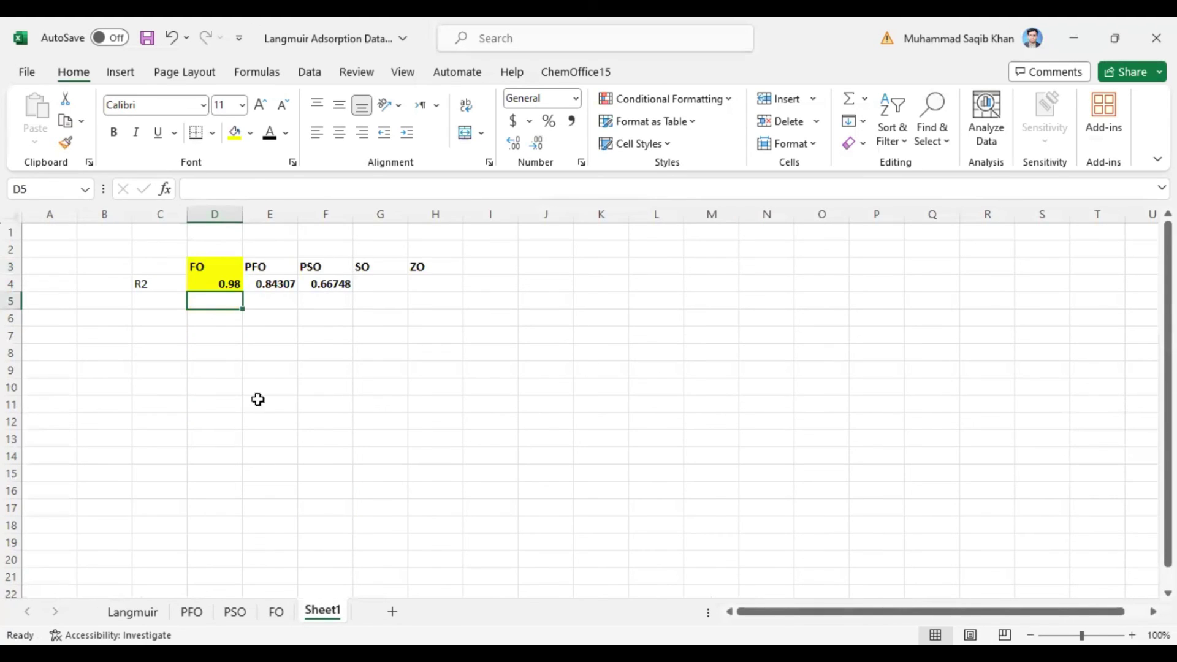
left_click(215, 281)
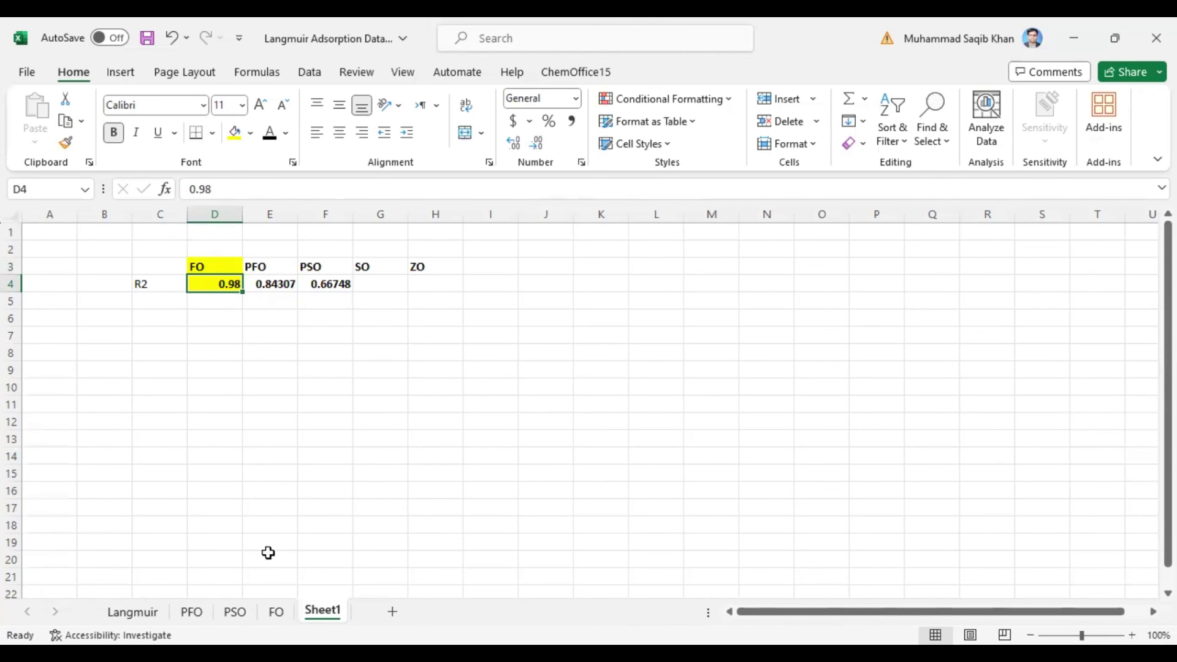
Review the first-order data table and the ln Ct equations at the start of the FO sheet
left_click(277, 611)
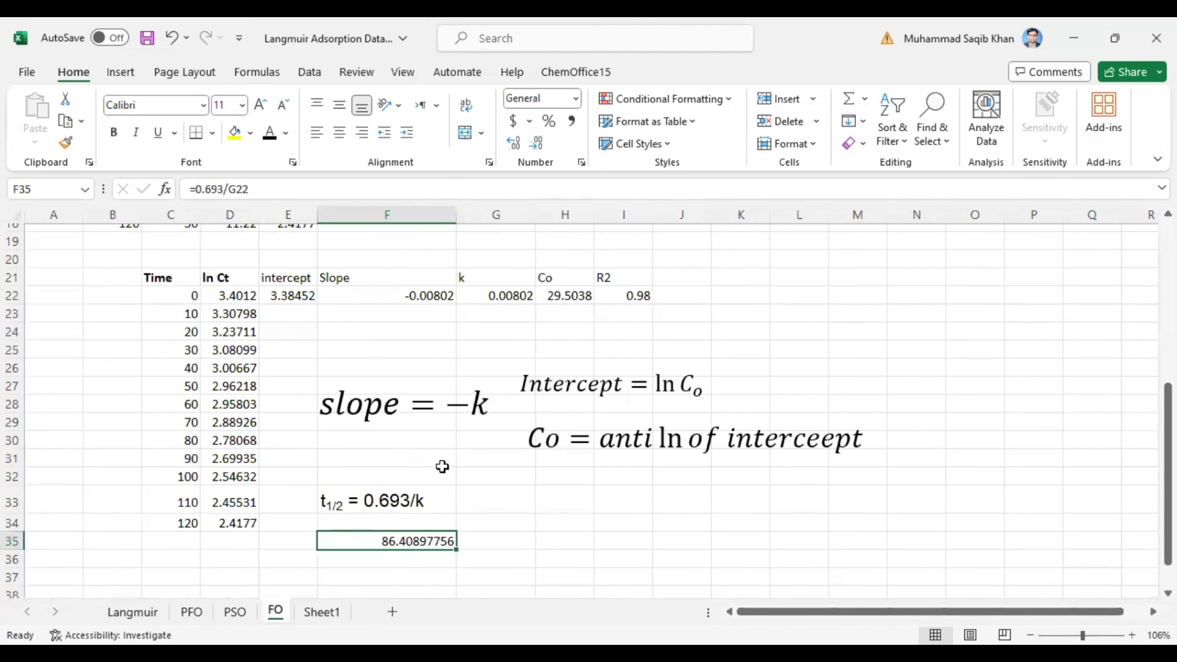
left_click_drag(1168, 472, 1145, 304)
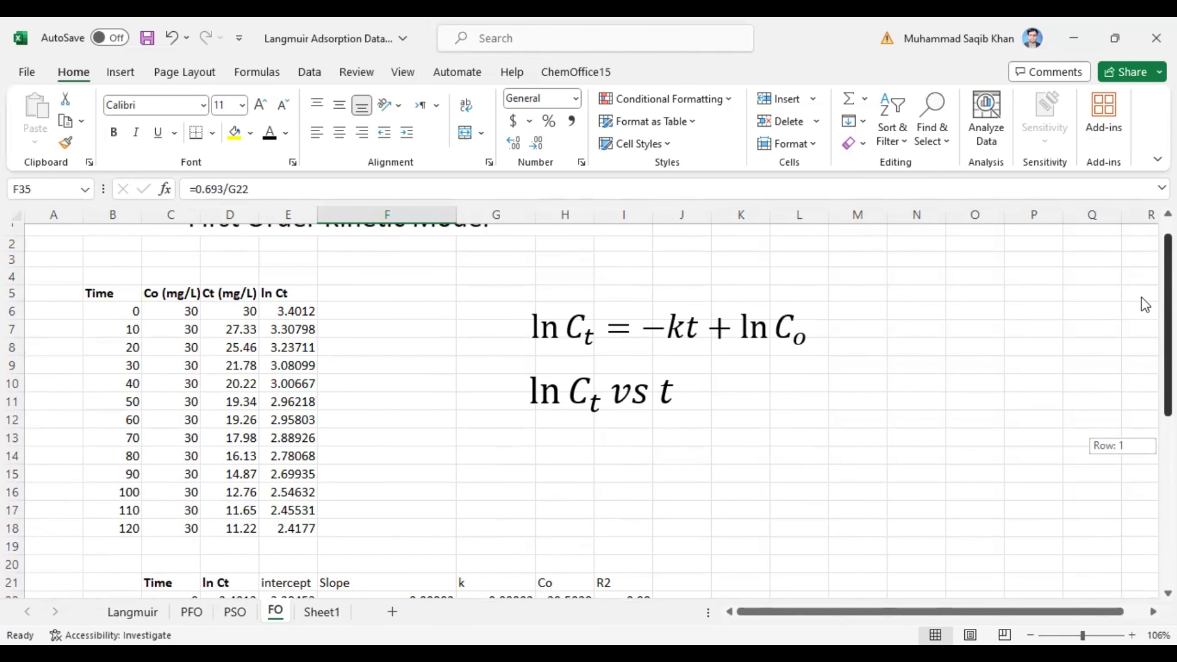
scroll(1144, 304, "up", 1)
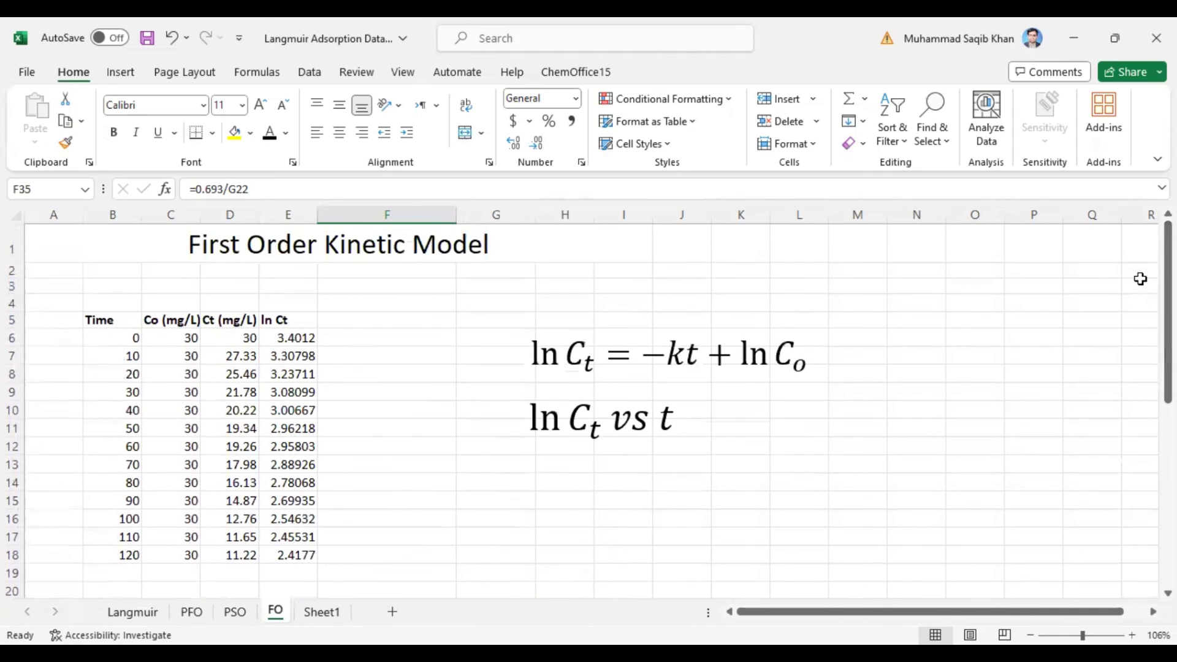